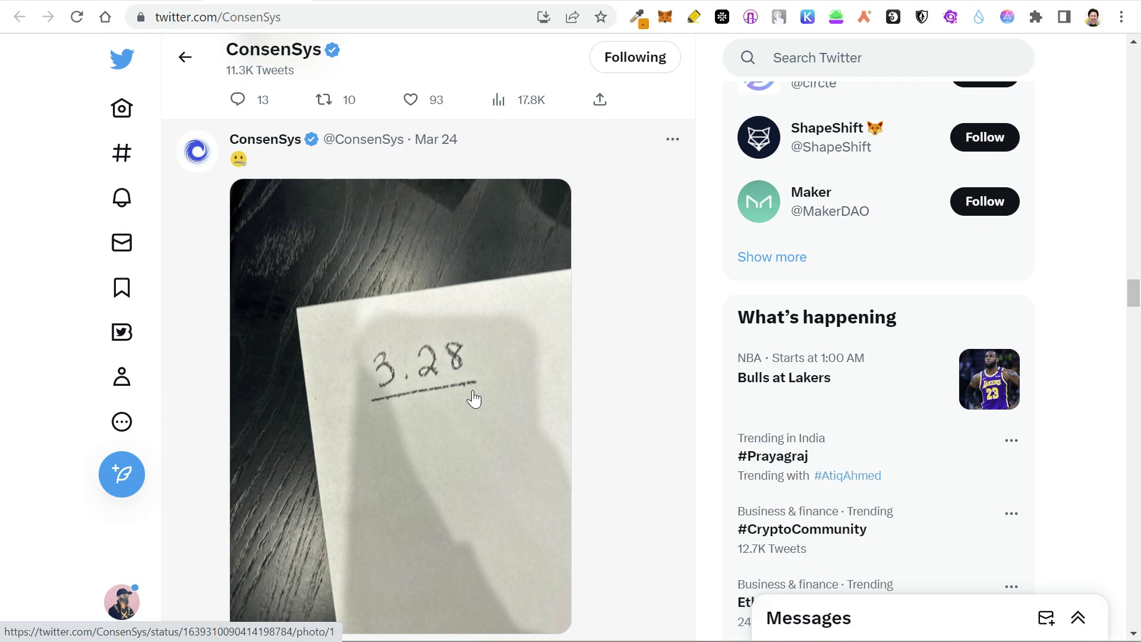
Step: Check the wallet's Arbitrum One balances and the source networks offered on the MetaMask Portfolio bridge page
key("alt+Left")
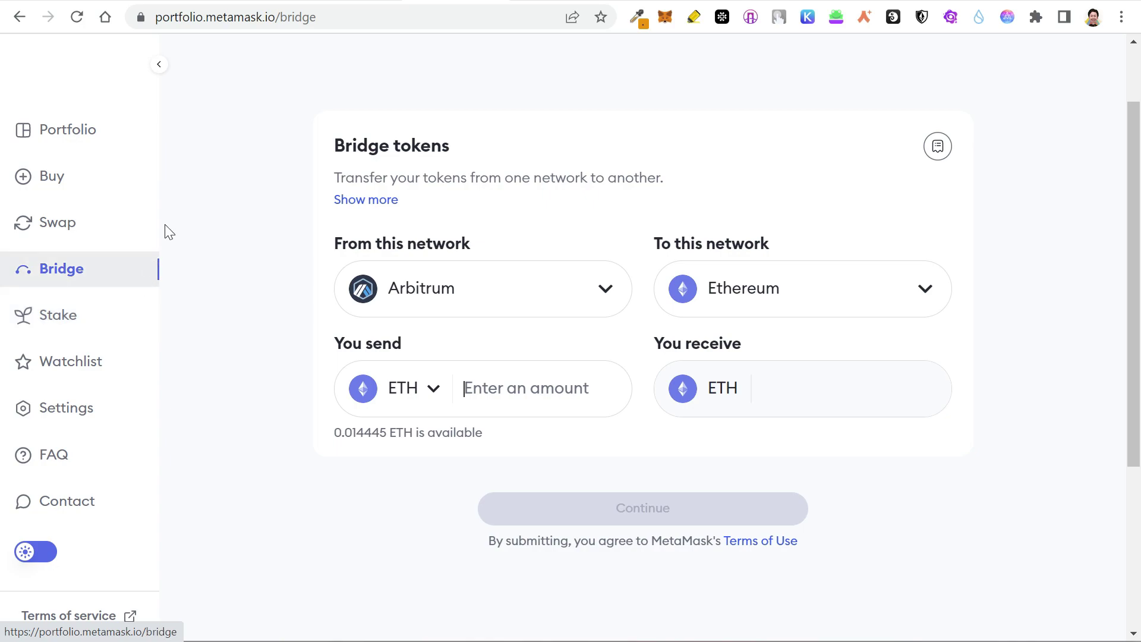
key("ctrl+Tab")
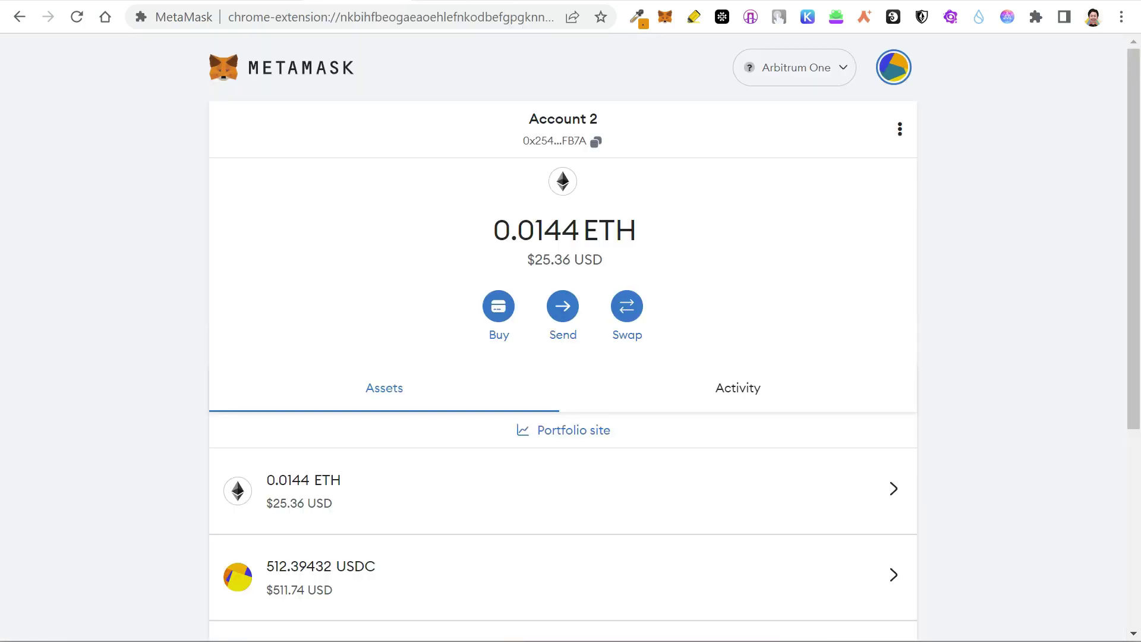
key("ctrl+Tab")
left_click(485, 3)
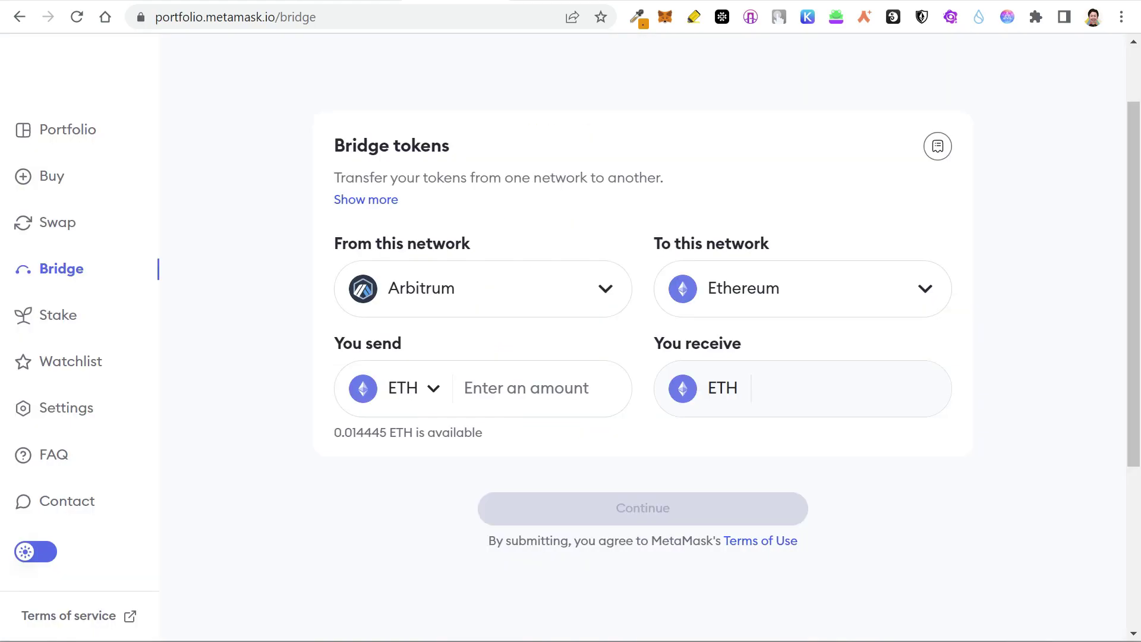
left_click(605, 292)
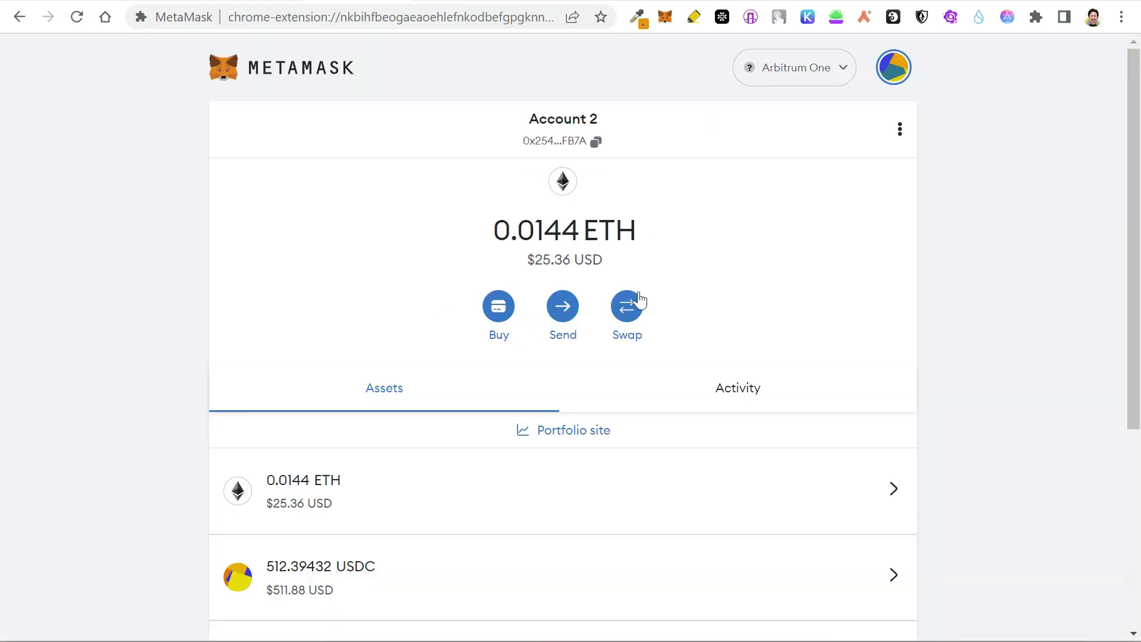
Step: Set up a wallet swap from USDC to ETH using the maximum amount, 512.394323 USDC
left_click(627, 313)
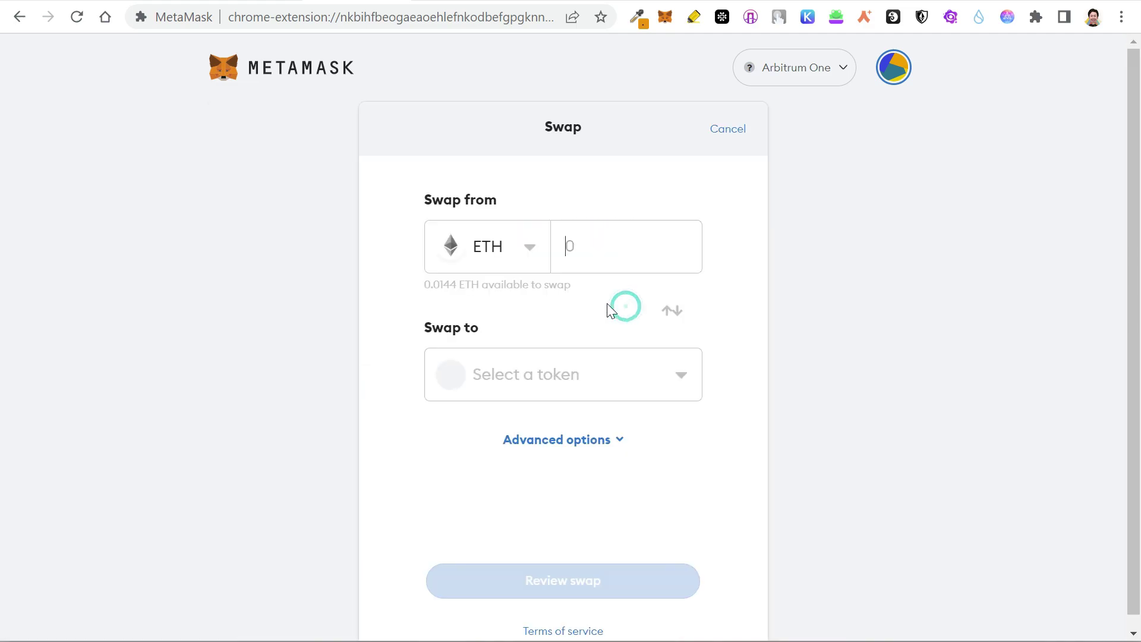
left_click(529, 245)
left_click(499, 339)
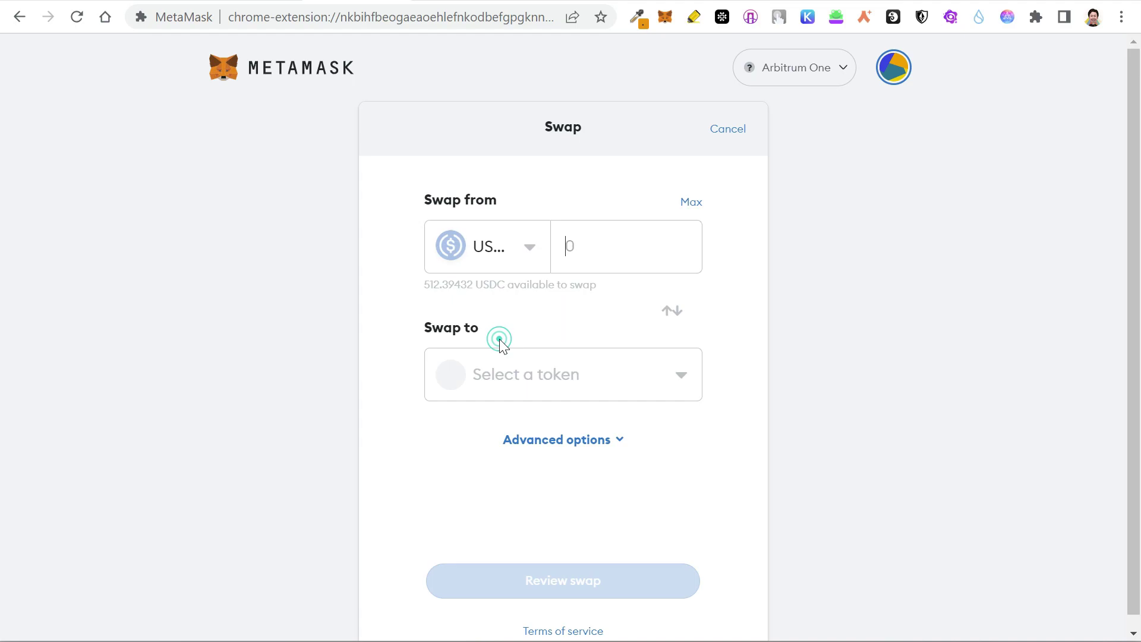
left_click(680, 376)
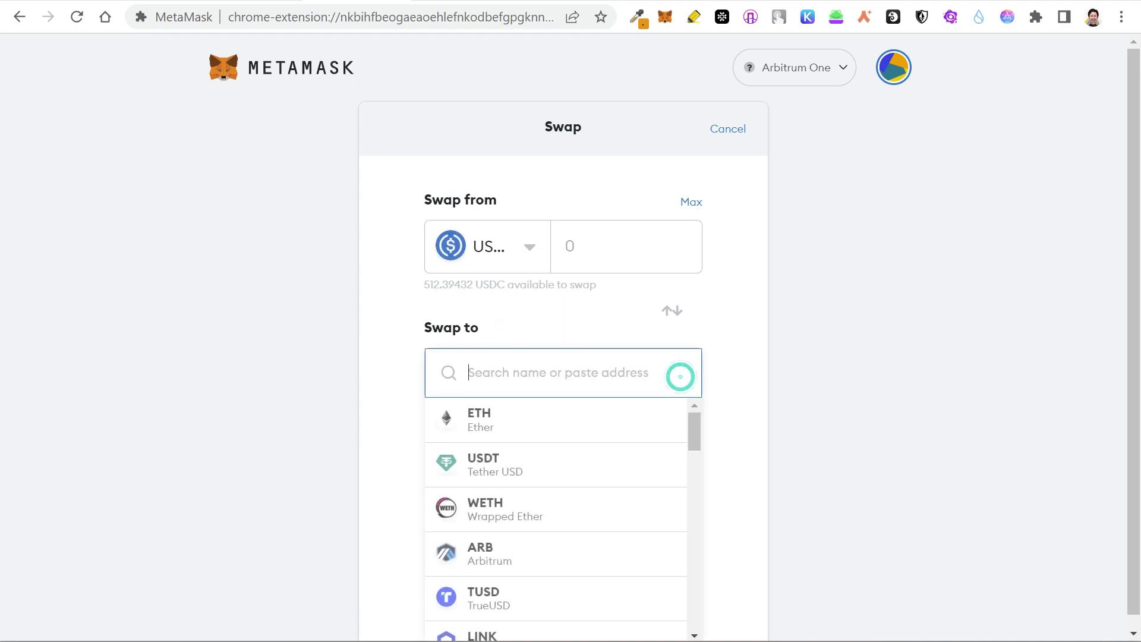
left_click(482, 425)
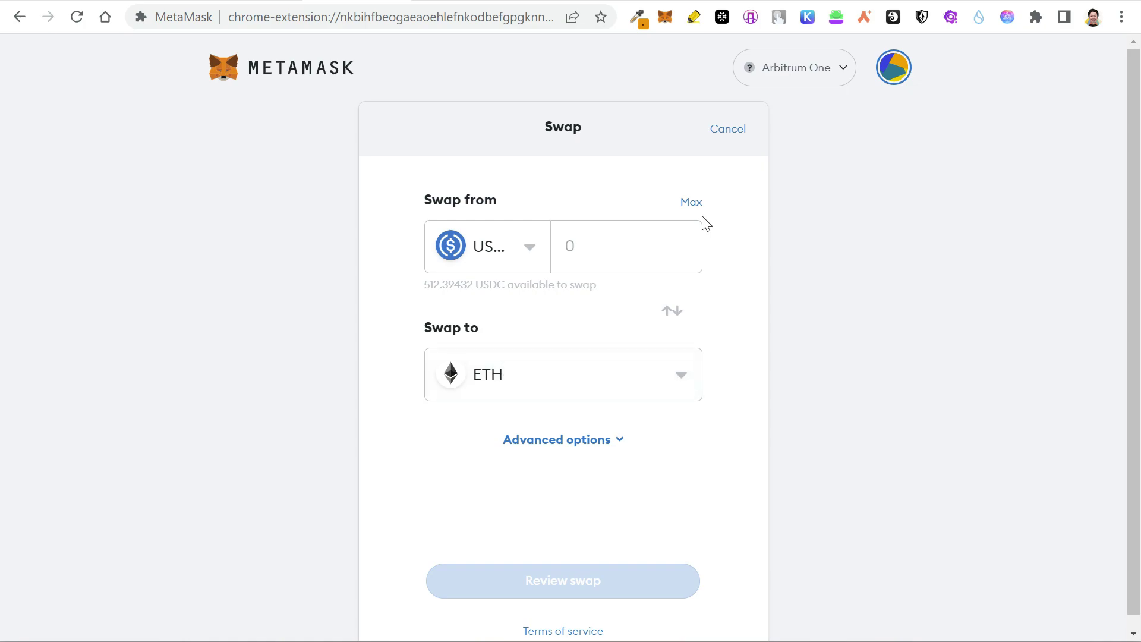
left_click(689, 203)
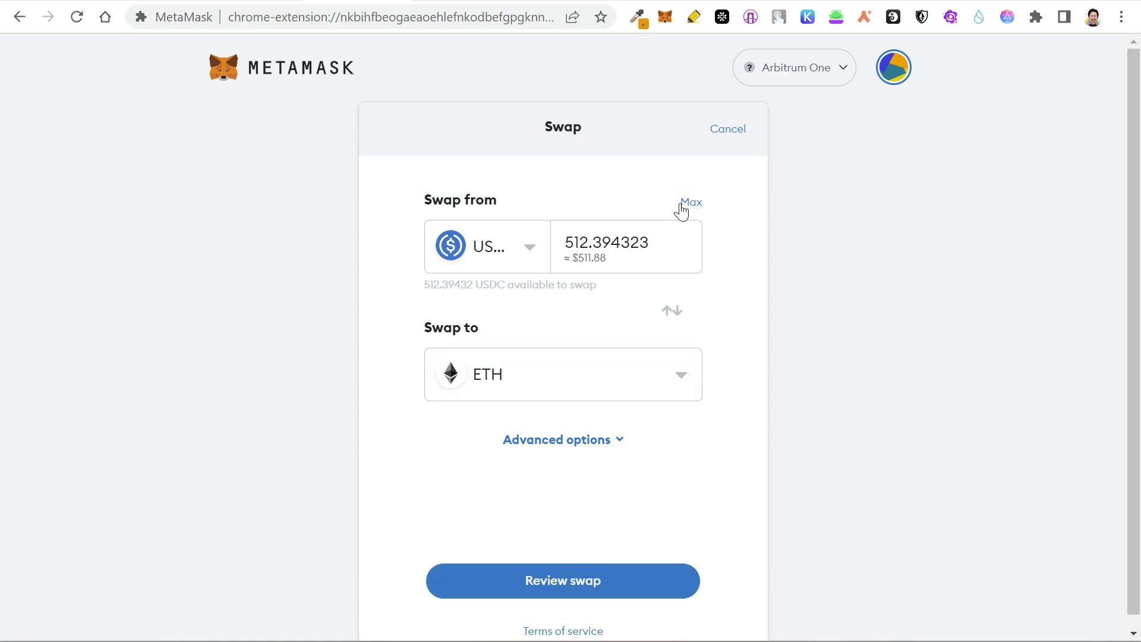
Step: Review the quote for the USDC to ETH swap, submit it, and return to the wallet's asset list
left_click(554, 585)
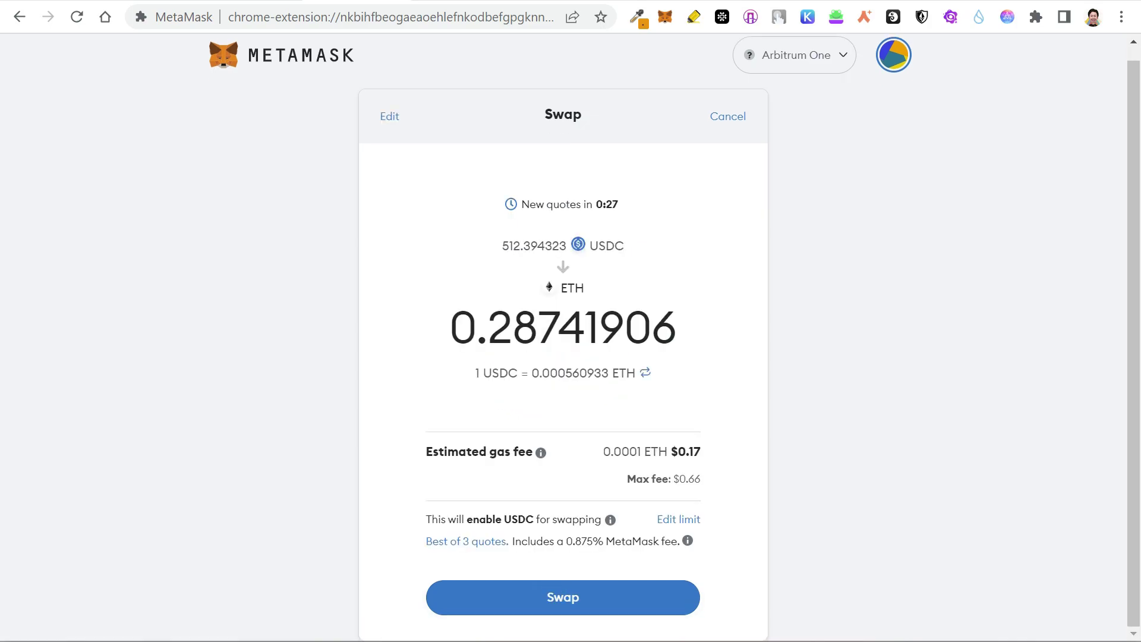
left_click(573, 597)
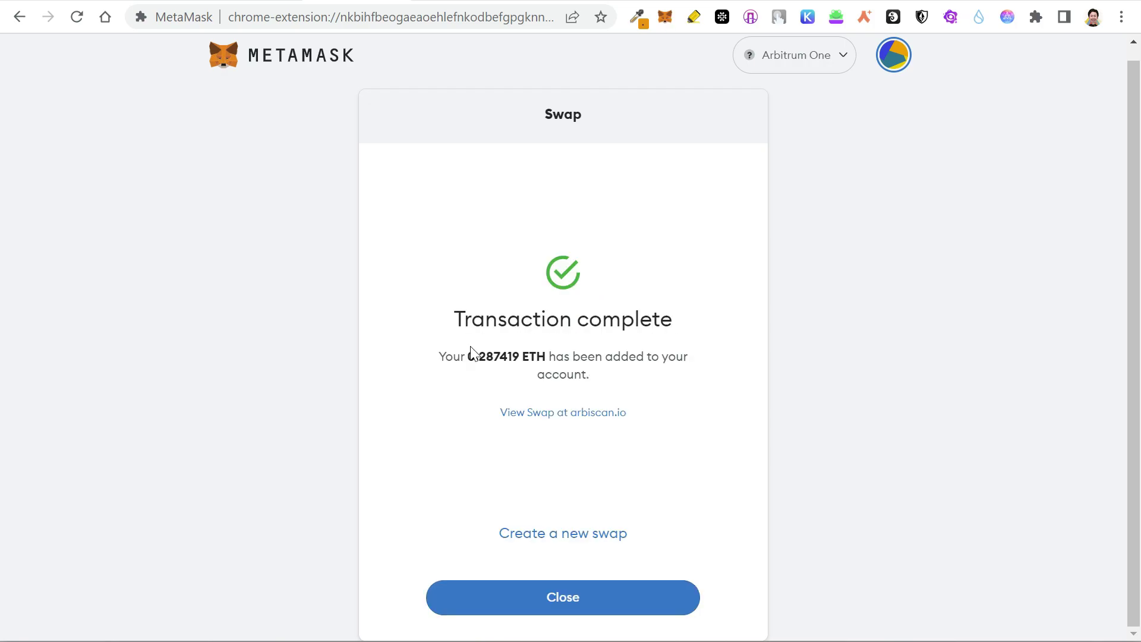
left_click(553, 609)
left_click(383, 378)
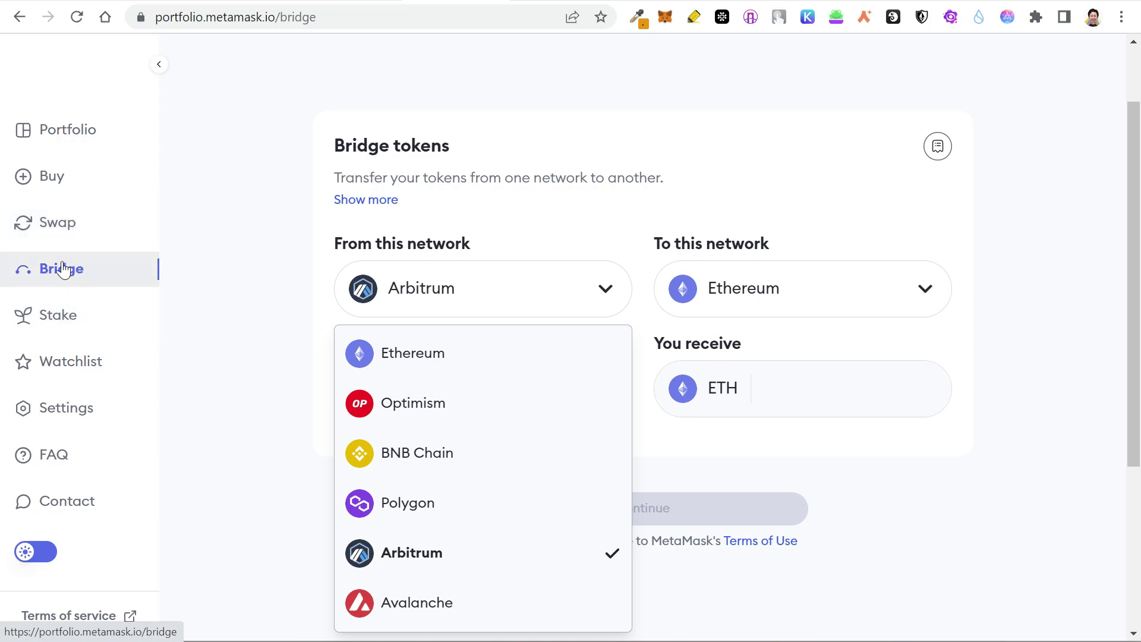
Step: Look through the bridge's destination networks and the Lido and Rocket Pool offers on the staking page
left_click(255, 279)
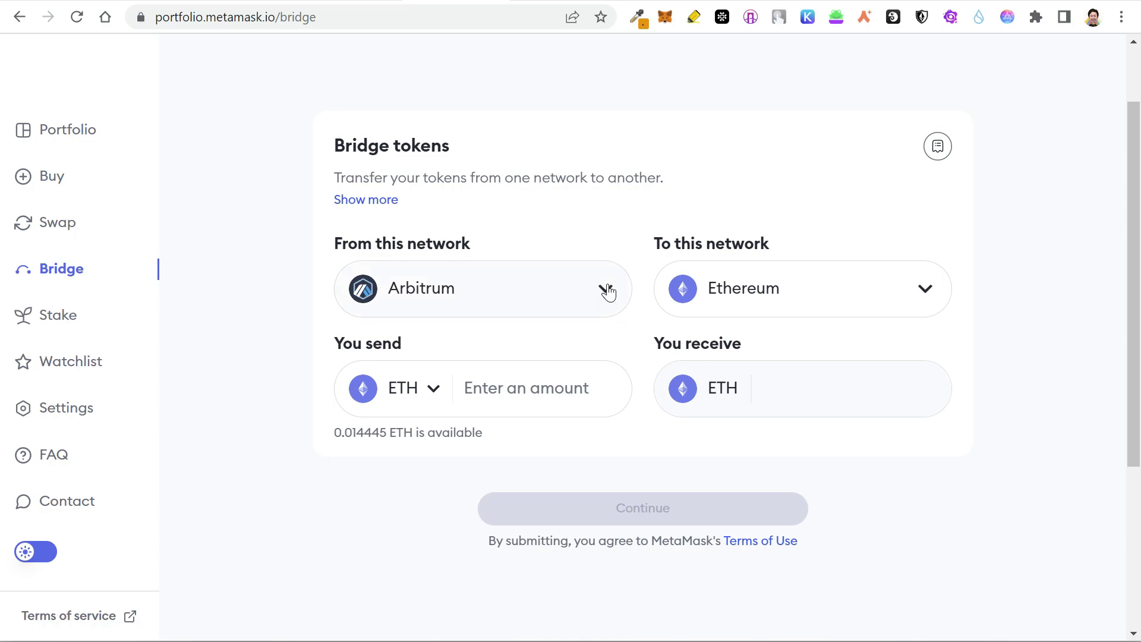
left_click(929, 295)
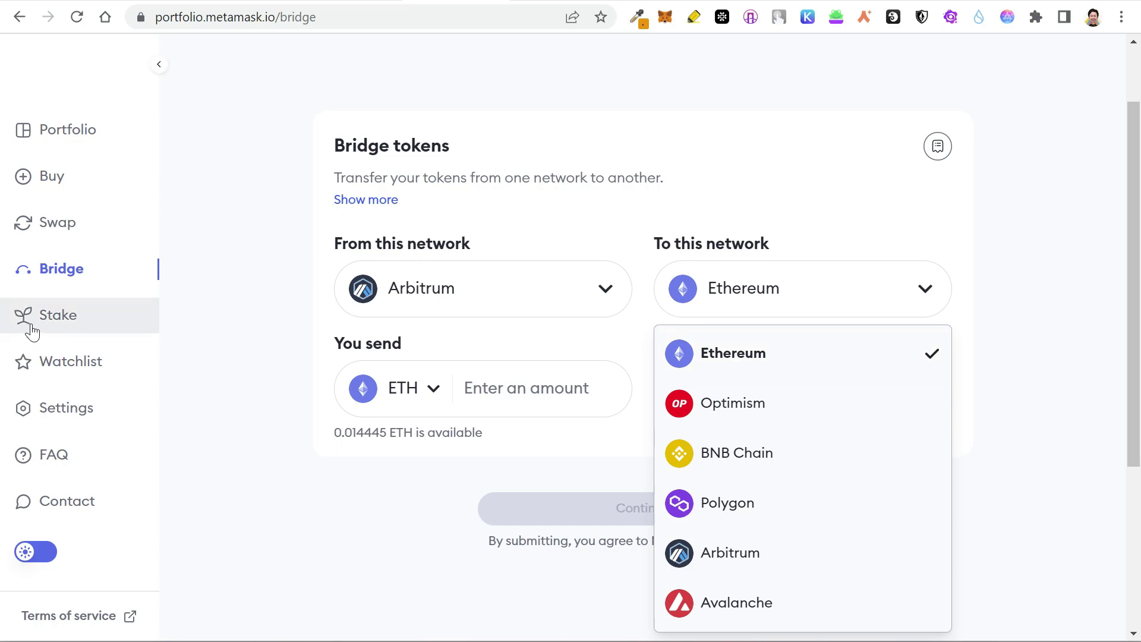
left_click(71, 326)
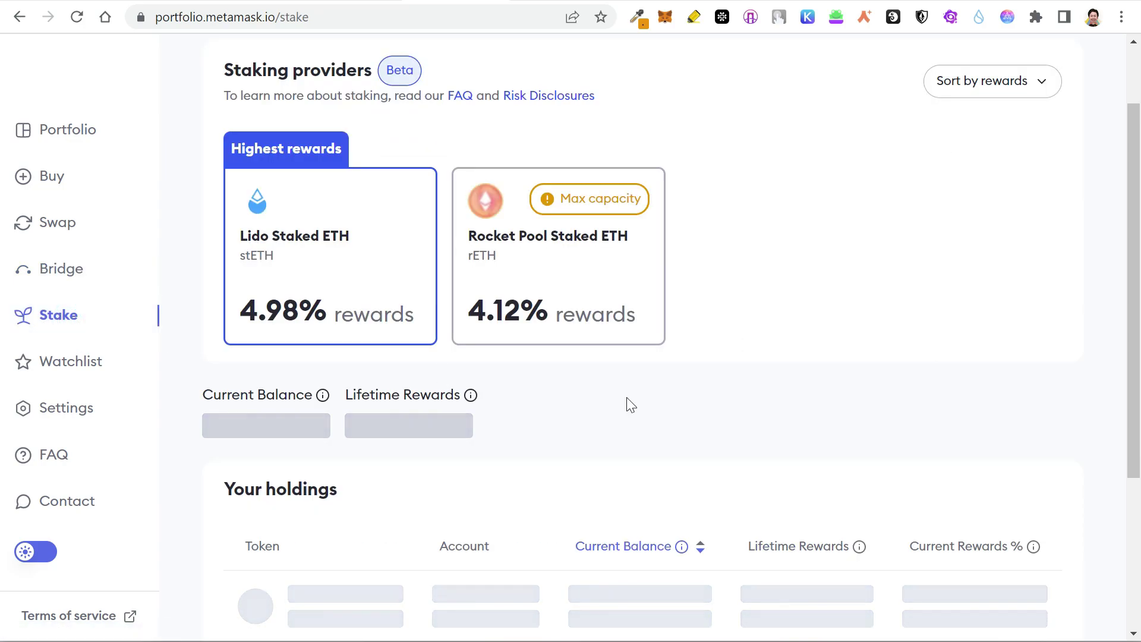
mouse_move(573, 275)
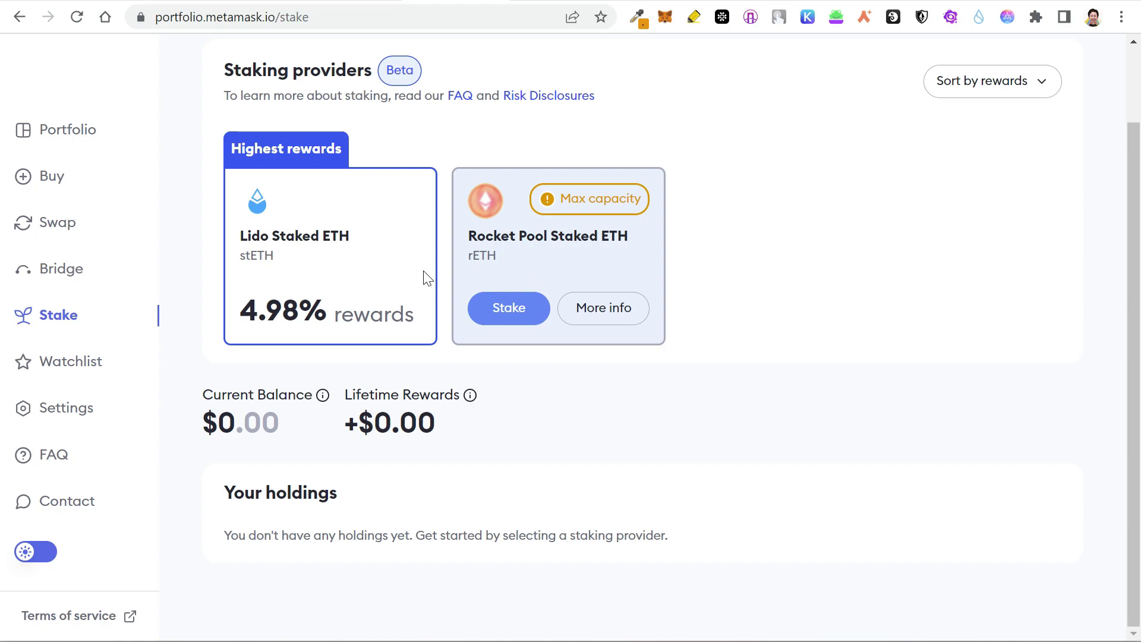
mouse_move(384, 274)
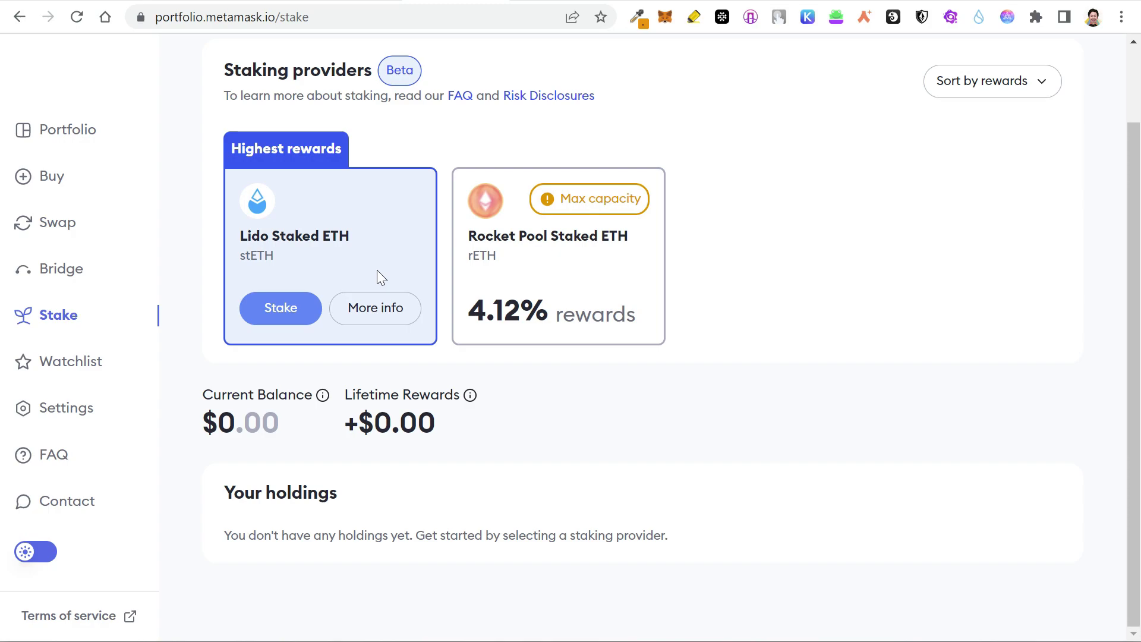
Step: Return to the bridge page and set 0.25 ETH as the amount to send from Arbitrum to Ethereum
left_click(65, 267)
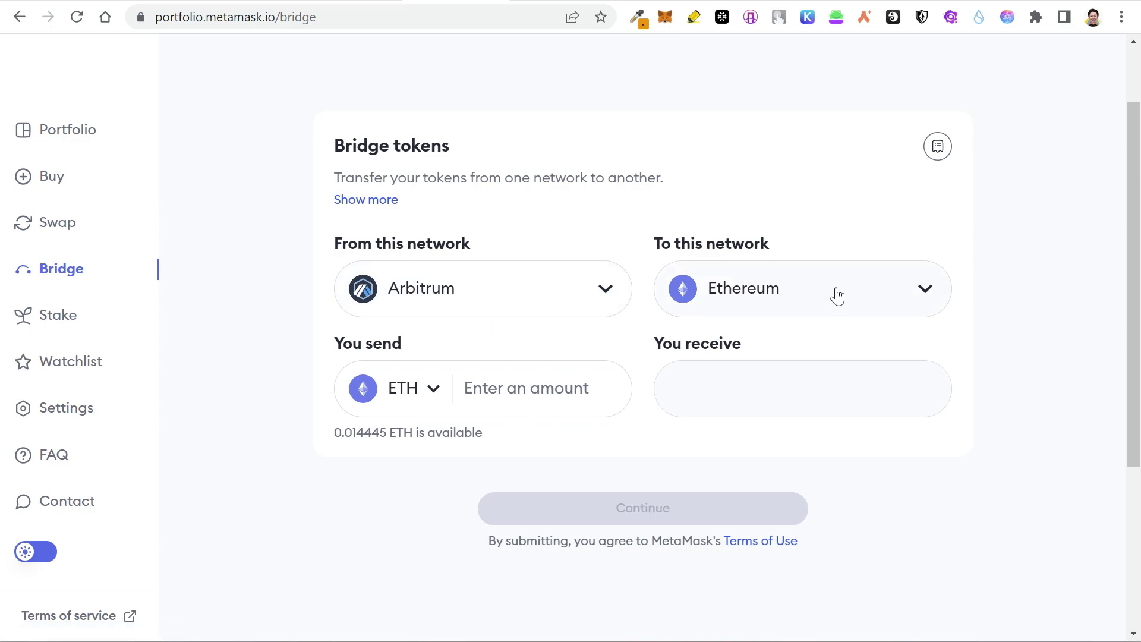
left_click(466, 387)
type("0.25")
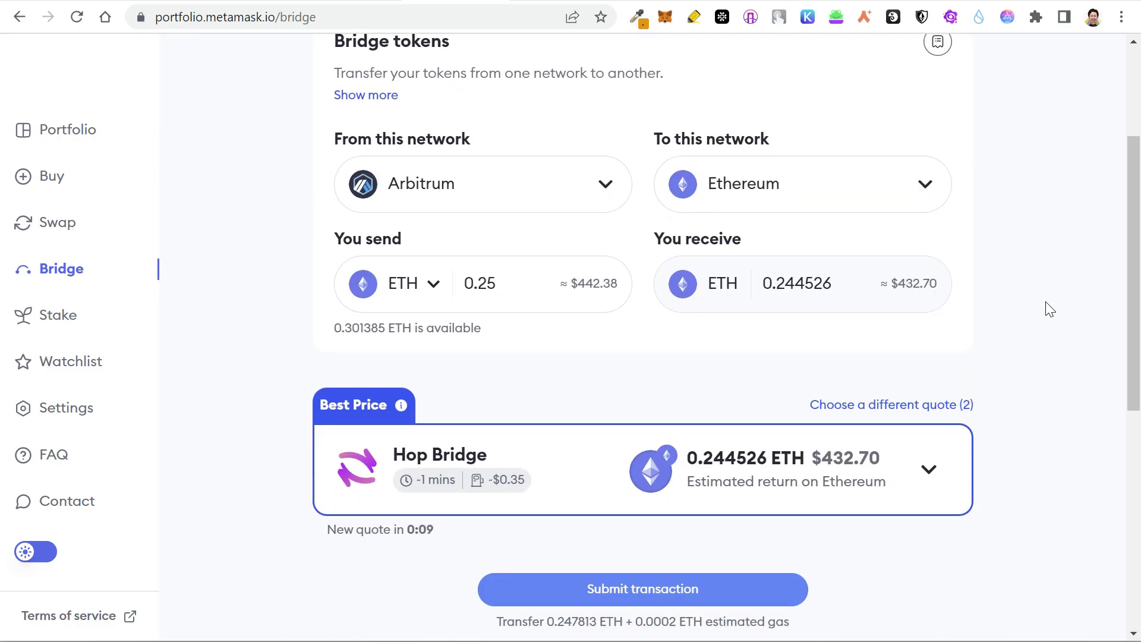
Step: Compare the bridge provider quotes, keep the best-price Hop Bridge quote, and submit and confirm the transaction in the wallet
scroll(1050, 308, "down", 3)
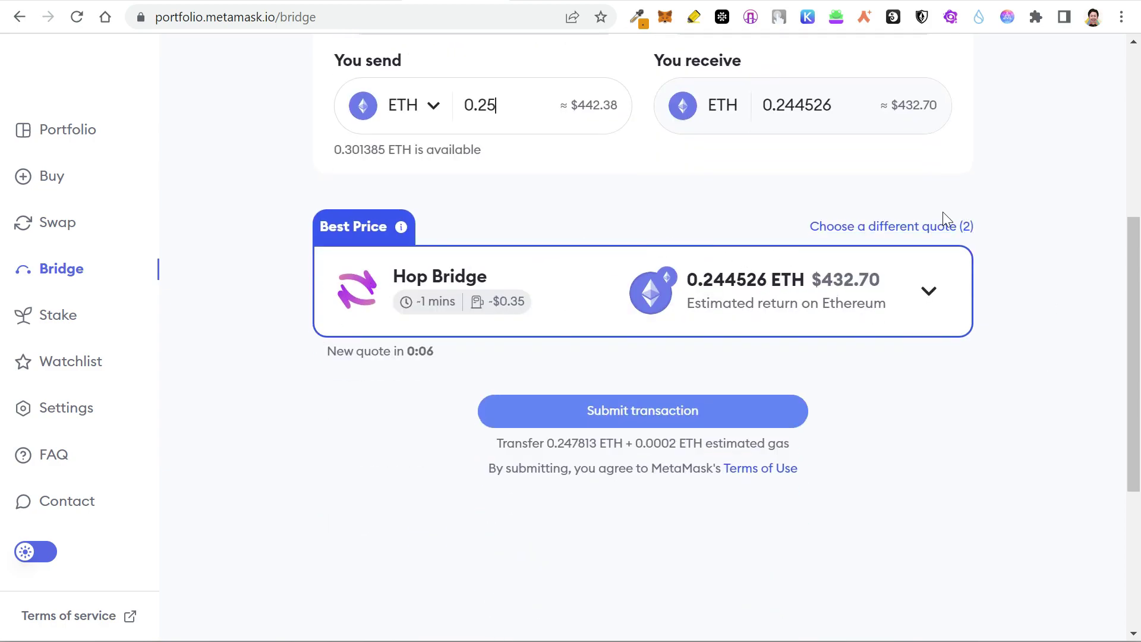
left_click(886, 229)
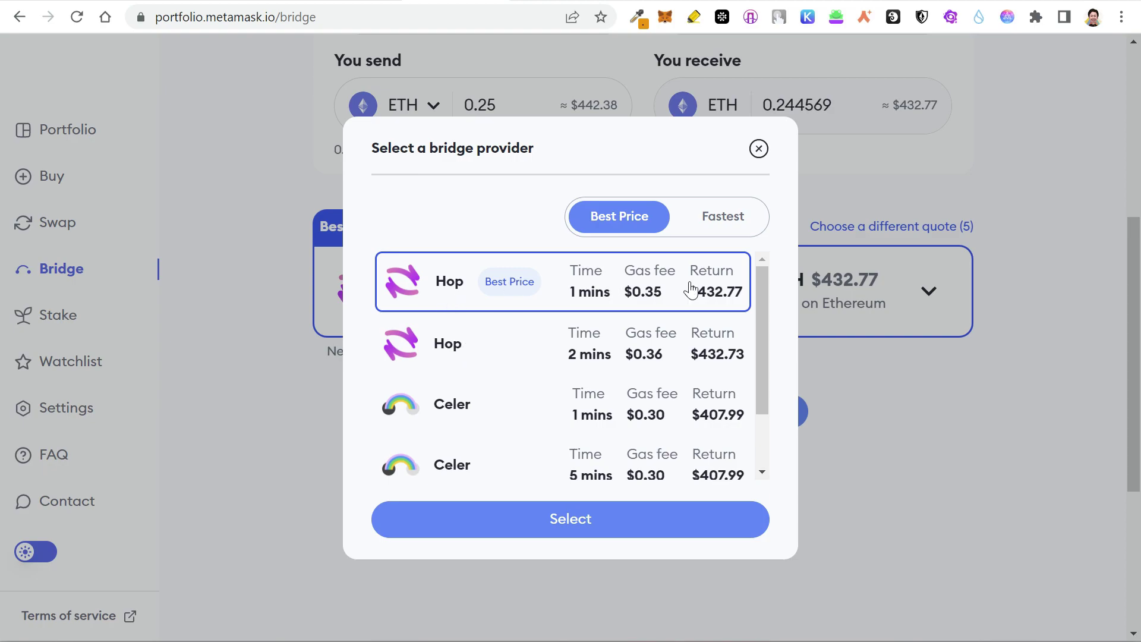
left_click(757, 156)
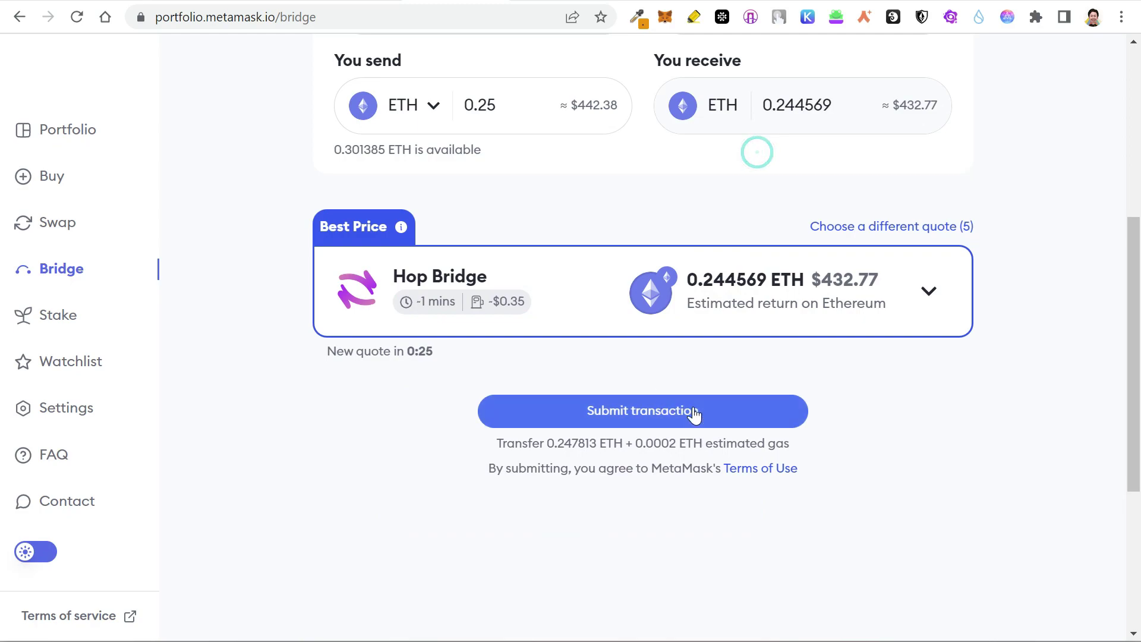
left_click(659, 411)
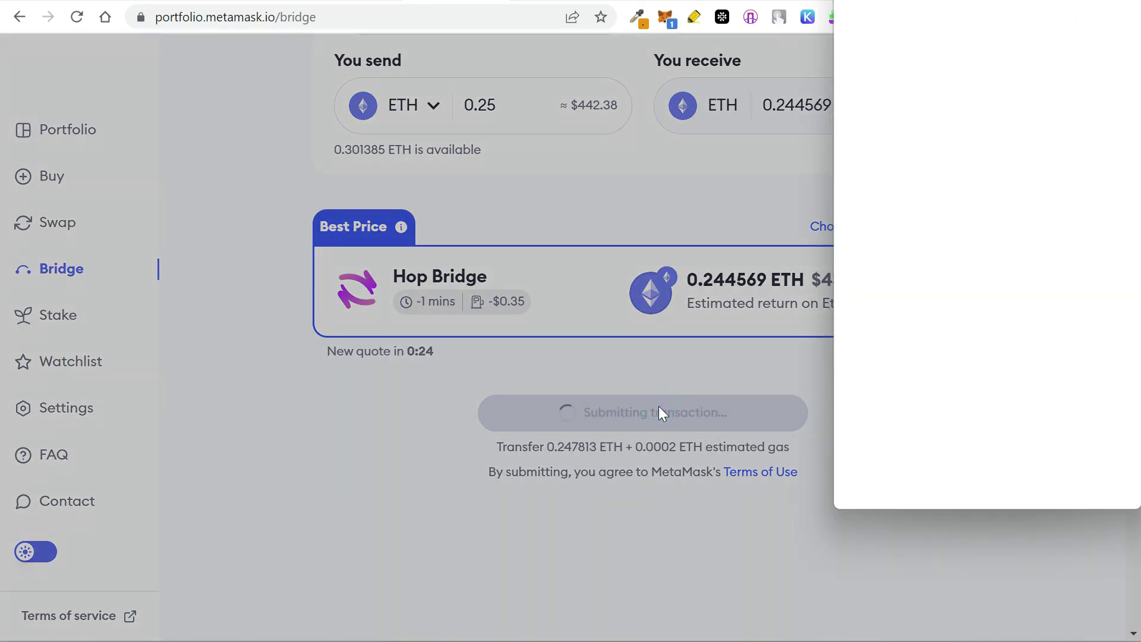
left_click(1045, 476)
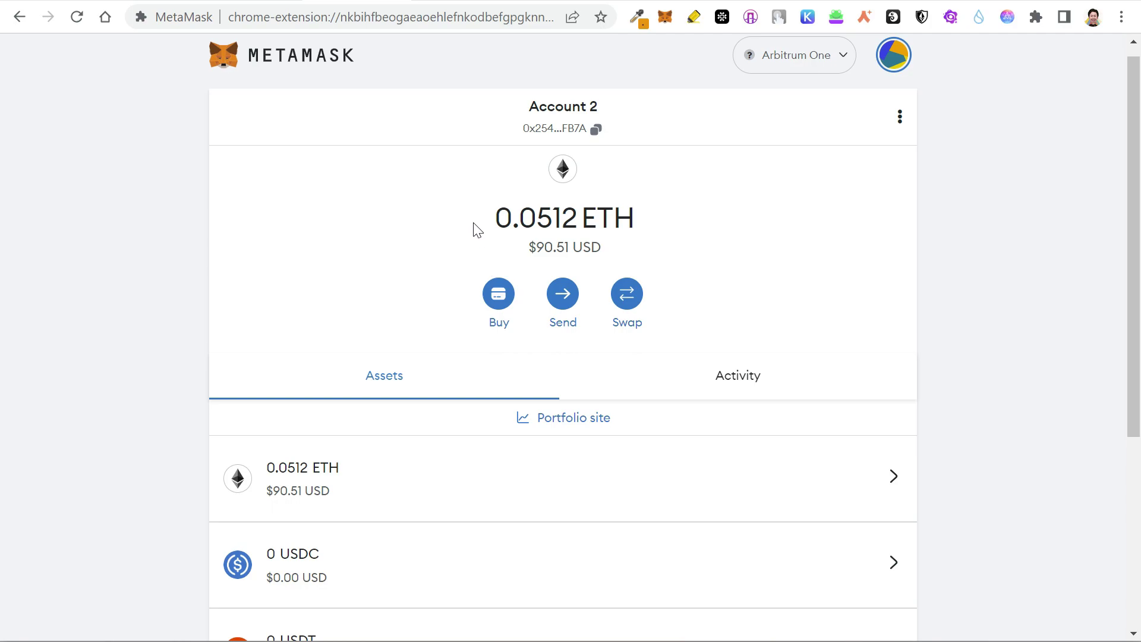
Step: Switch the wallet network to Ethereum Mainnet and view the details of the bridging transaction
left_click(808, 66)
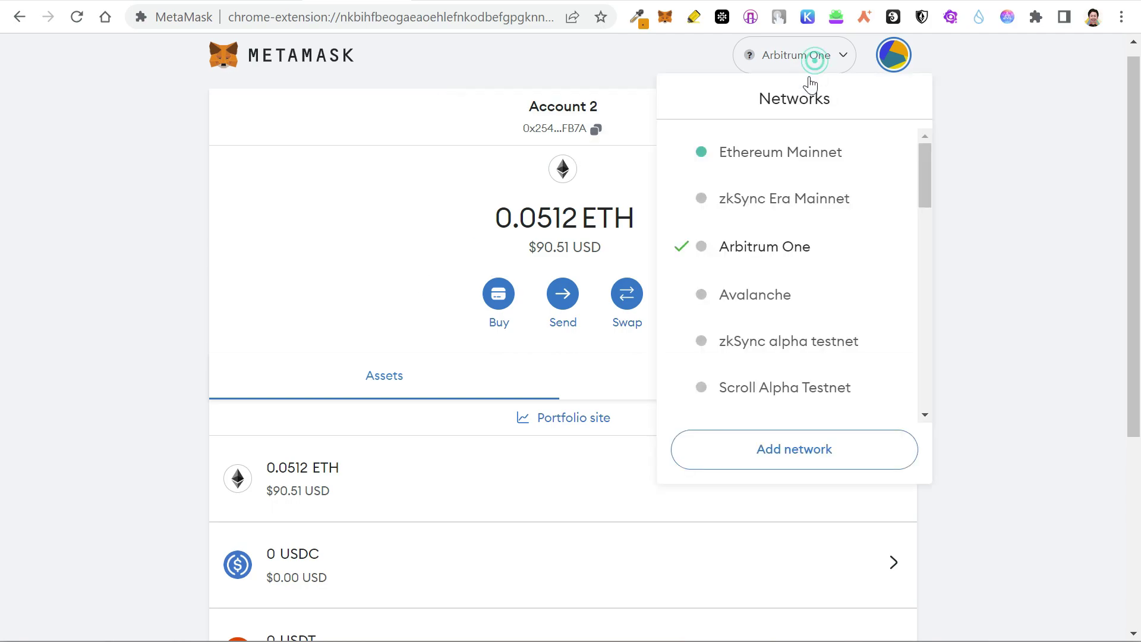
left_click(747, 159)
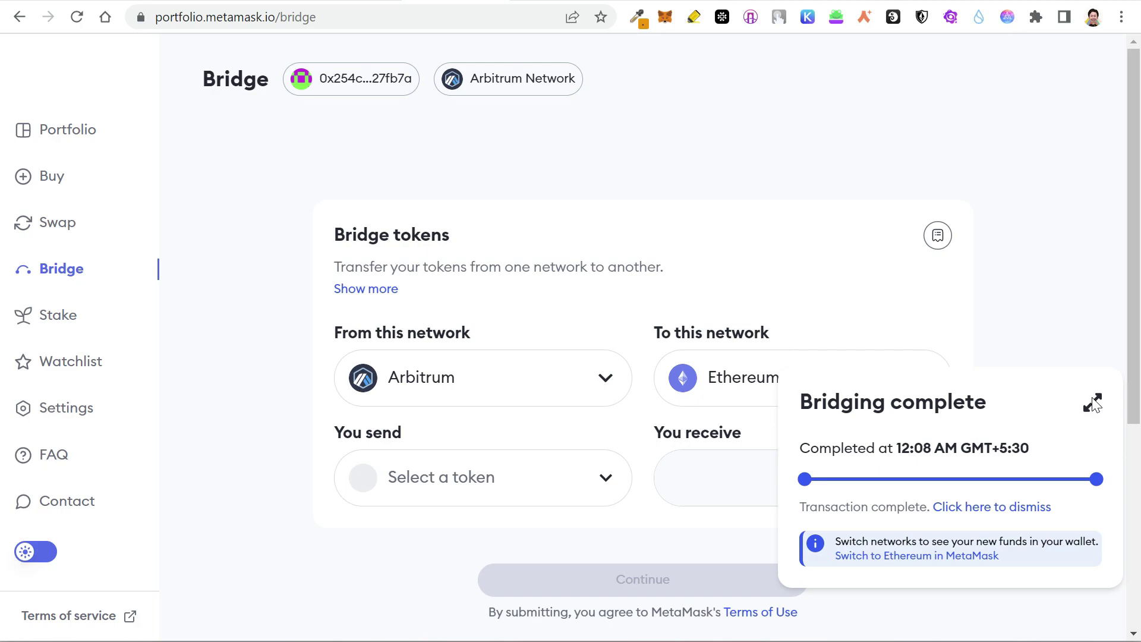
left_click(1092, 404)
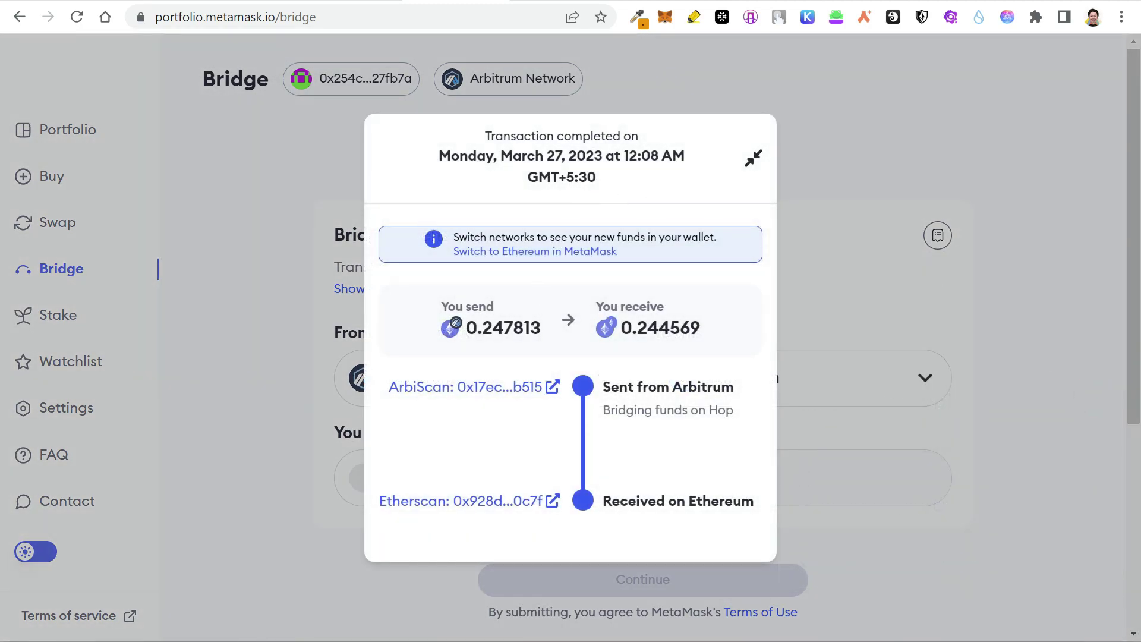
left_click(752, 160)
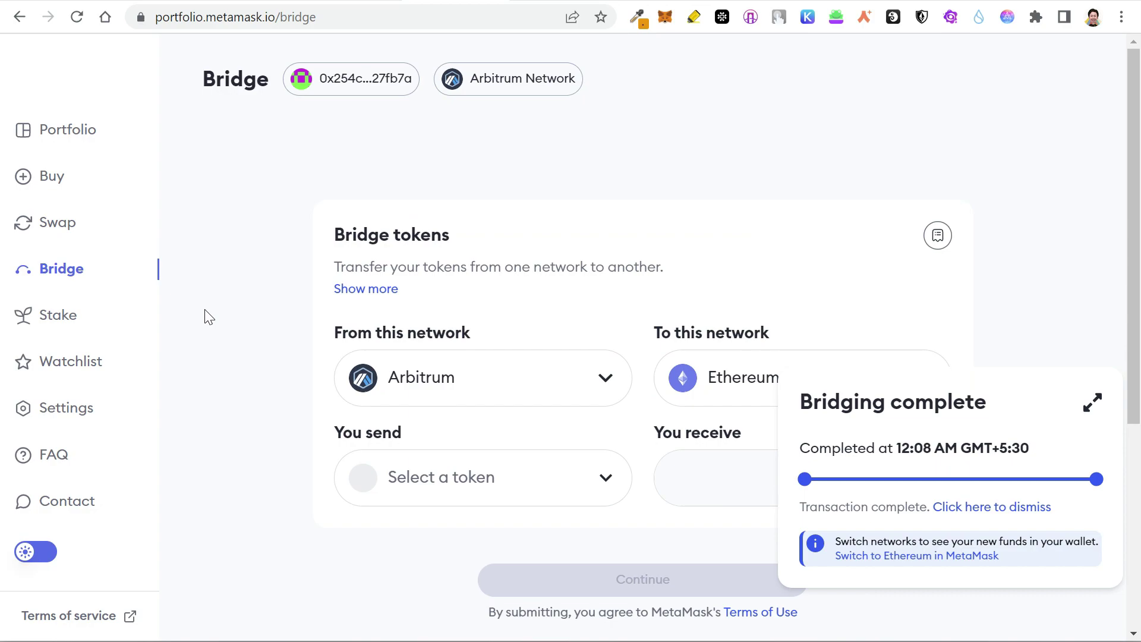
Step: Open the staking page, compare the Lido and Rocket Pool providers, and read Lido's staking information
left_click(56, 319)
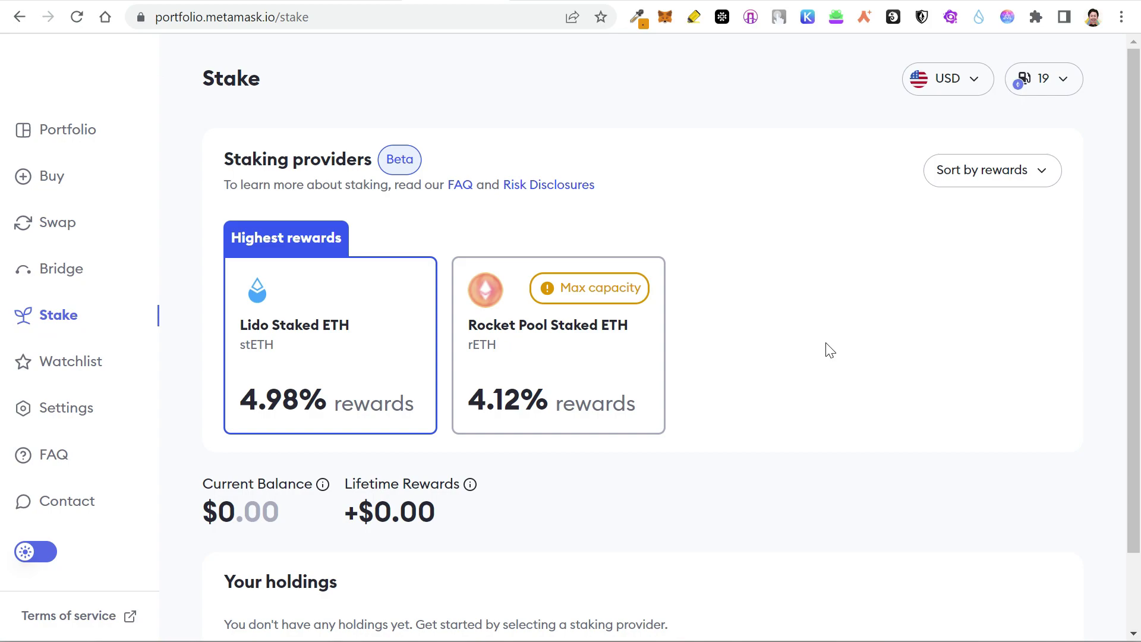
mouse_move(345, 355)
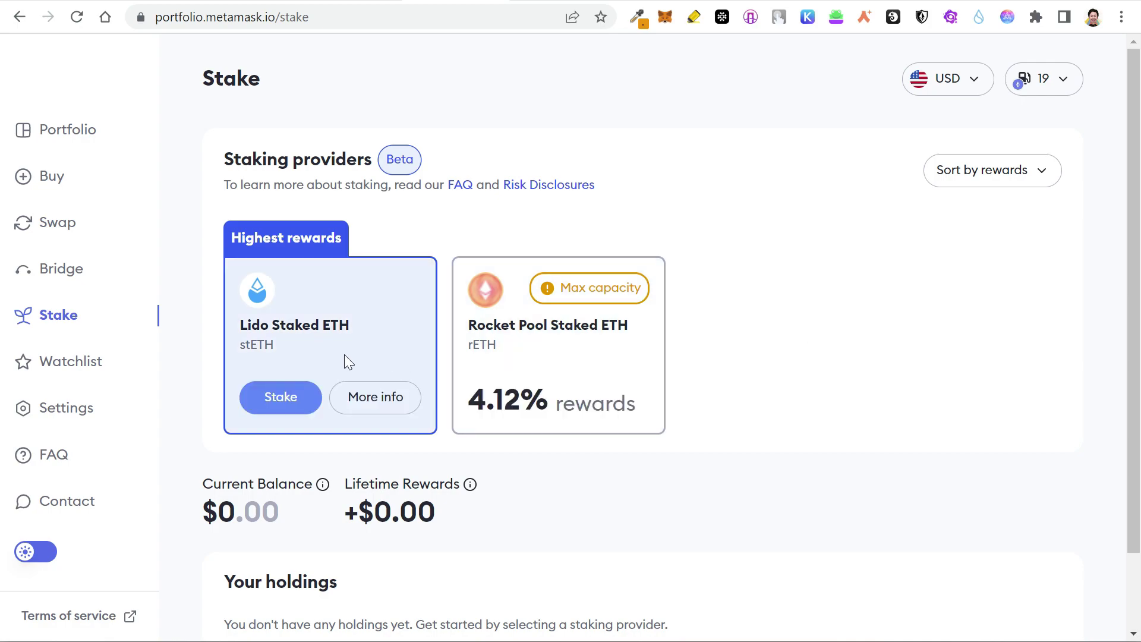
mouse_move(523, 363)
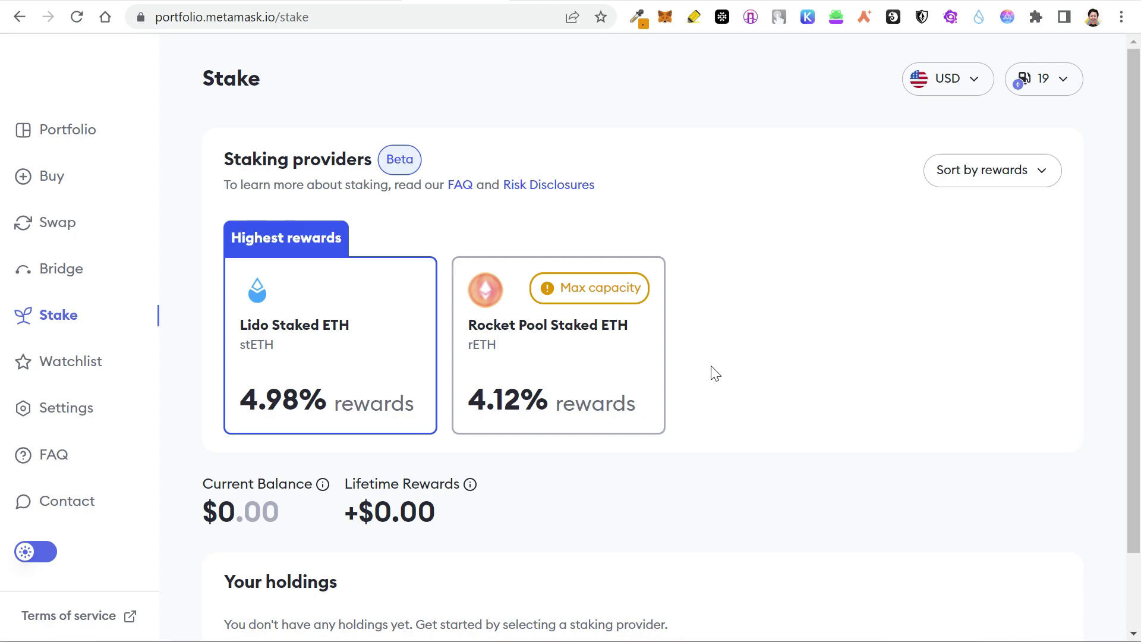
mouse_move(392, 334)
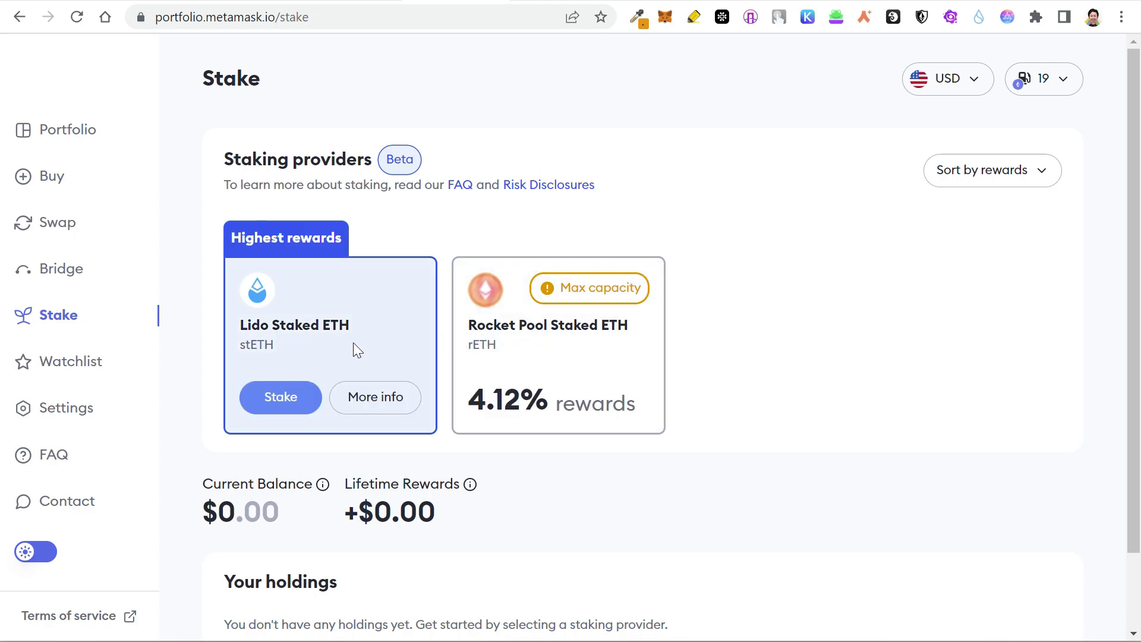
left_click(371, 408)
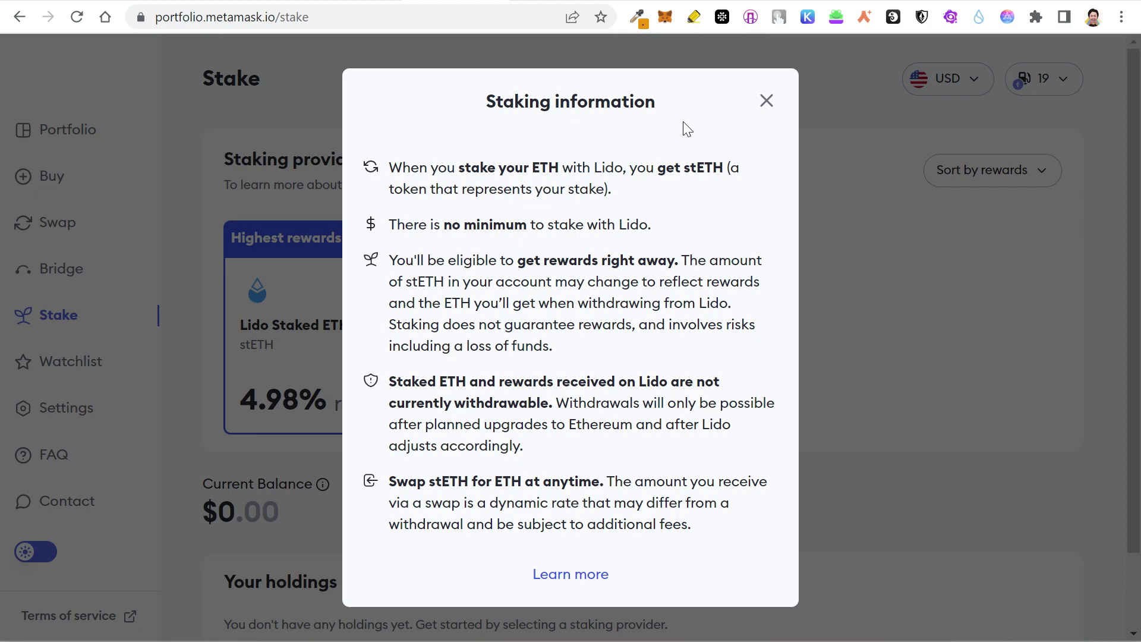
left_click(767, 101)
Step: Open staking with Lido, set 0.1 ETH as the amount to send, and show the estimated rewards per month
mouse_move(319, 373)
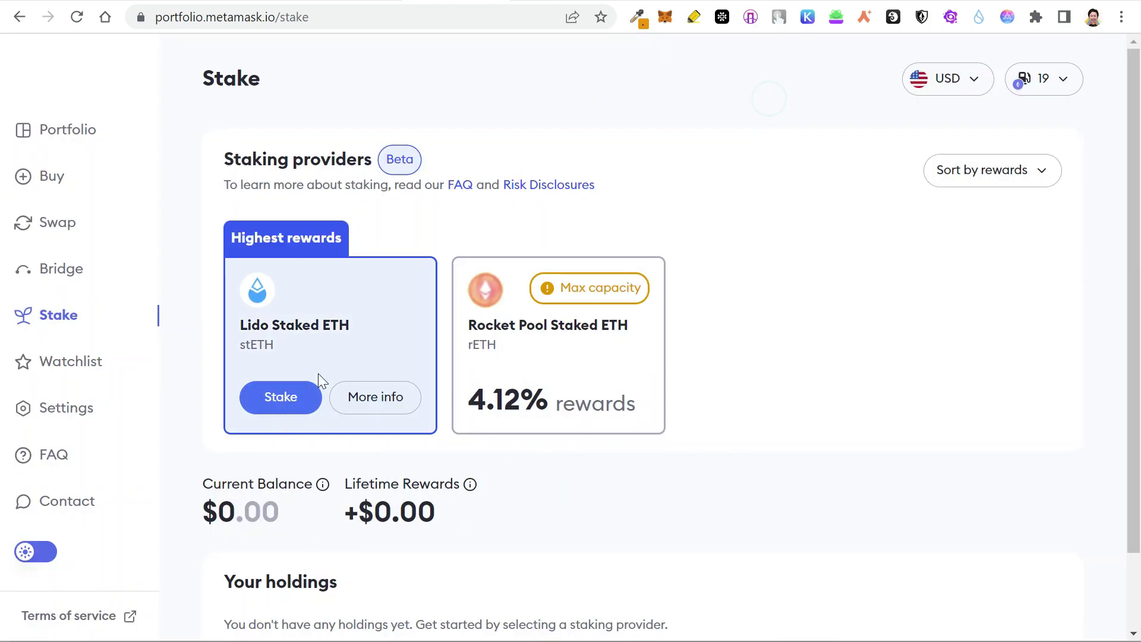
left_click(281, 398)
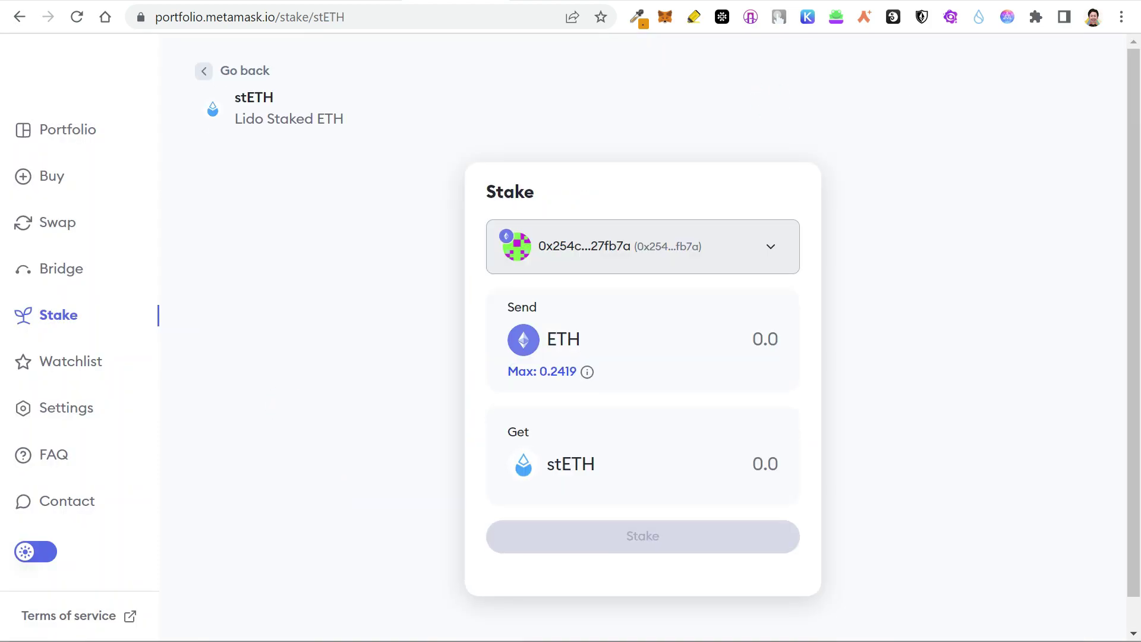
left_click(733, 333)
type("0.1")
scroll(701, 413, "down", 3)
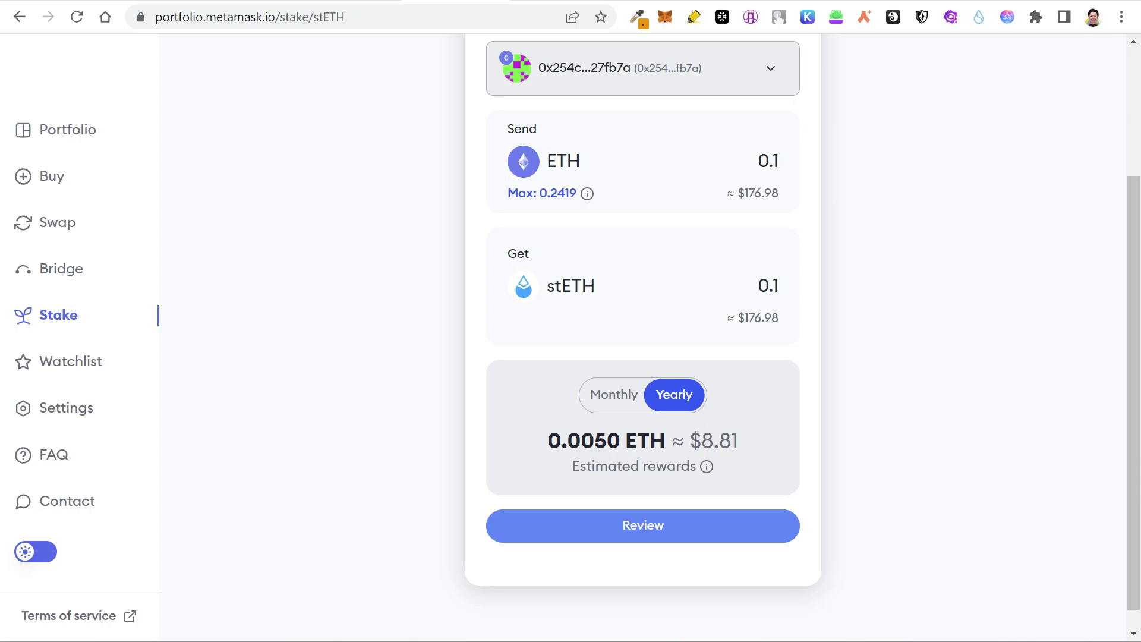
left_click(609, 406)
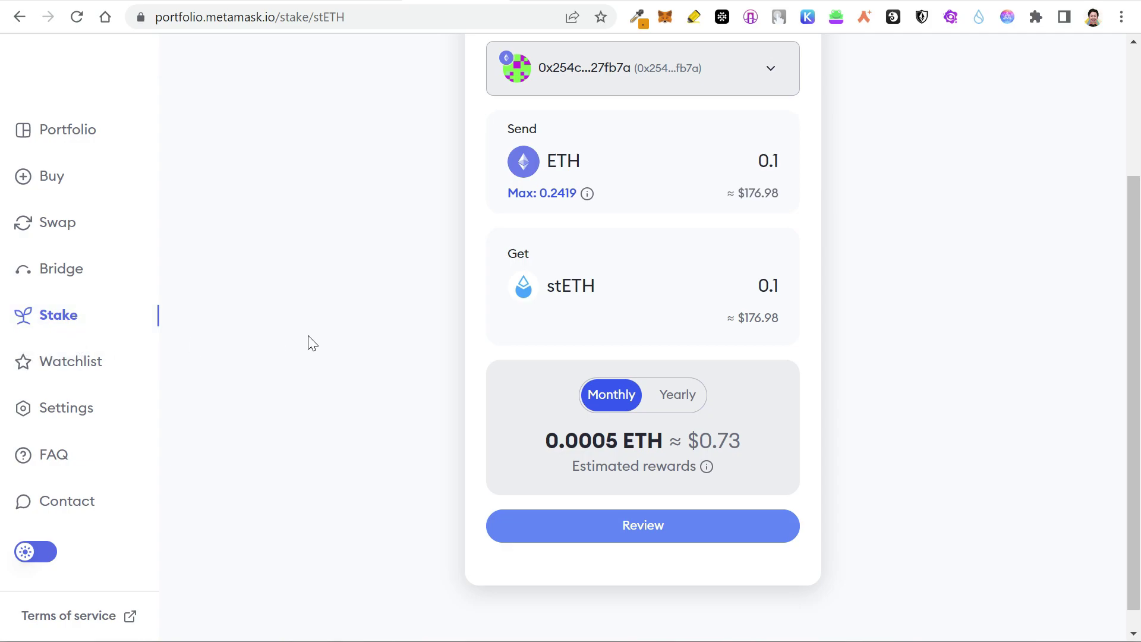
Step: Submit the 0.1 ETH stake for review, check its quote and fees, and request the switch to the Ethereum network
scroll(321, 346, "up", 1)
scroll(321, 347, "up", 1)
scroll(321, 346, "down", 2)
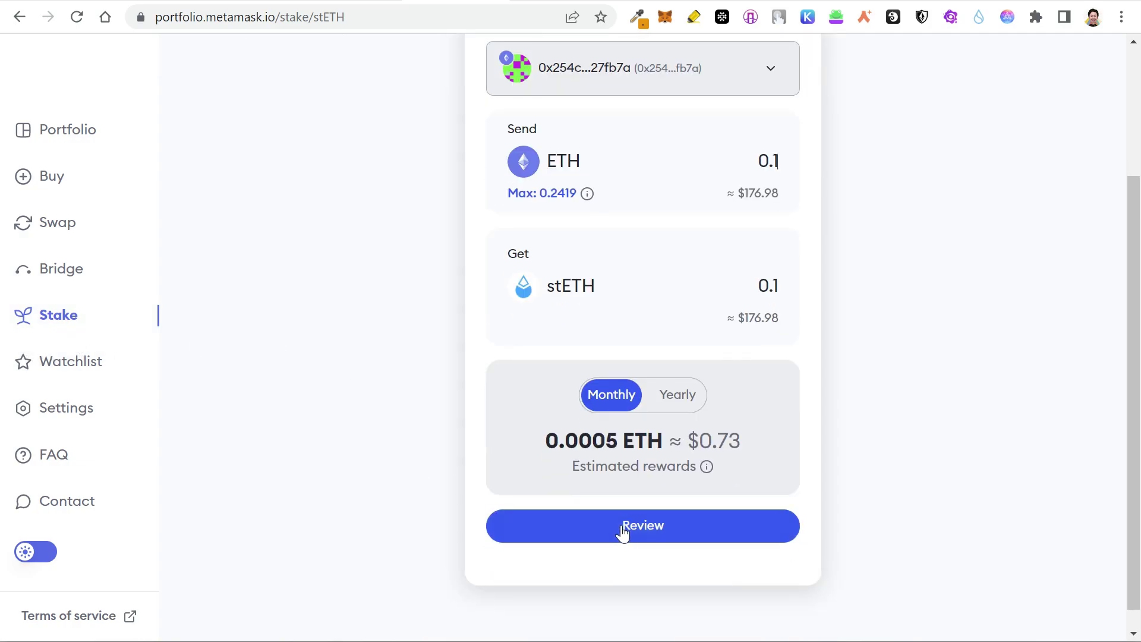
left_click(626, 526)
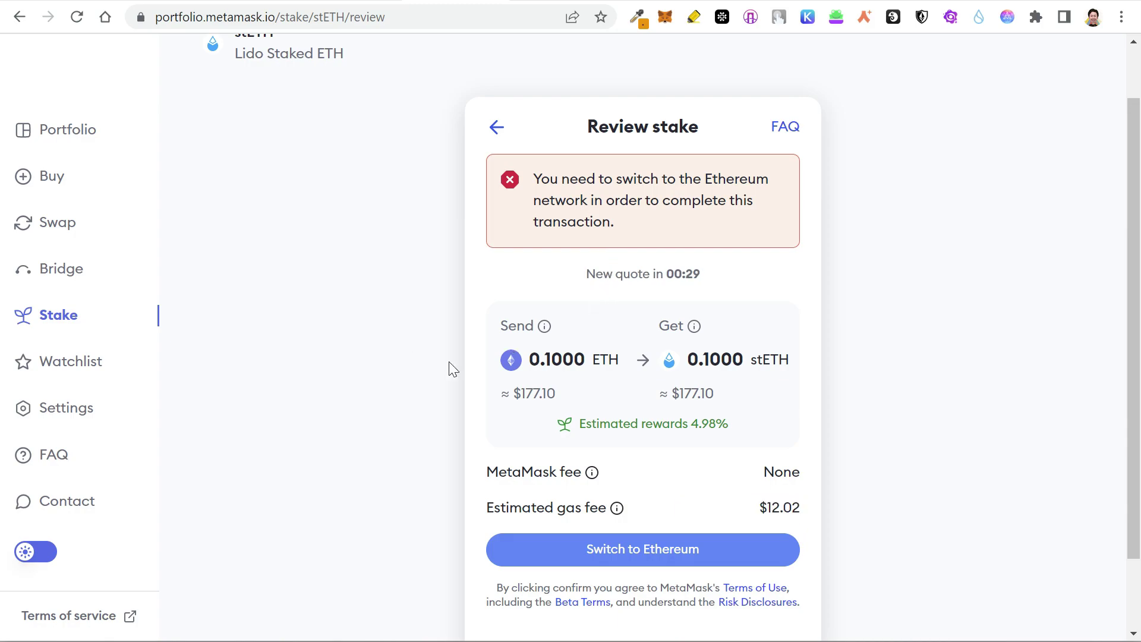
scroll(448, 362, "up", 2)
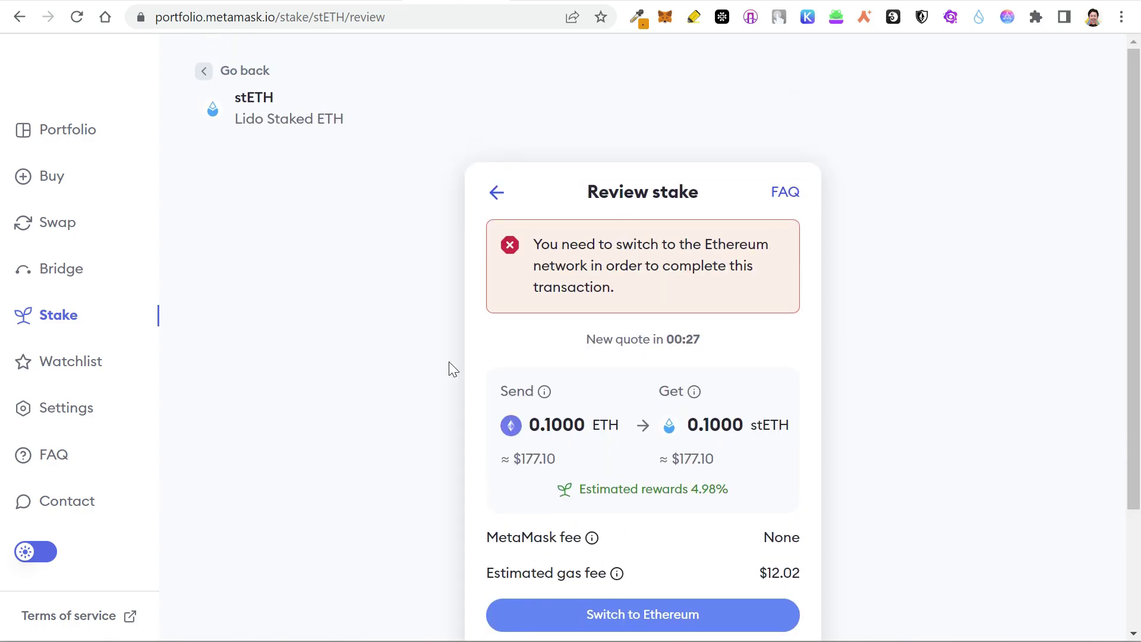
scroll(449, 362, "down", 1)
scroll(449, 362, "up", 1)
scroll(448, 369, "down", 3)
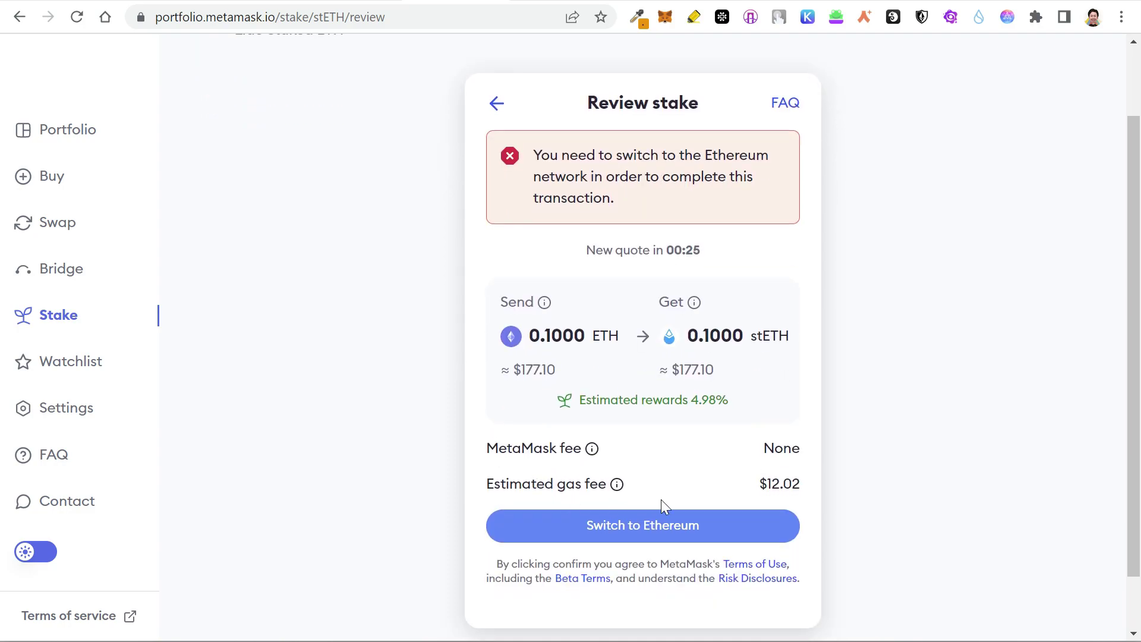
left_click(656, 539)
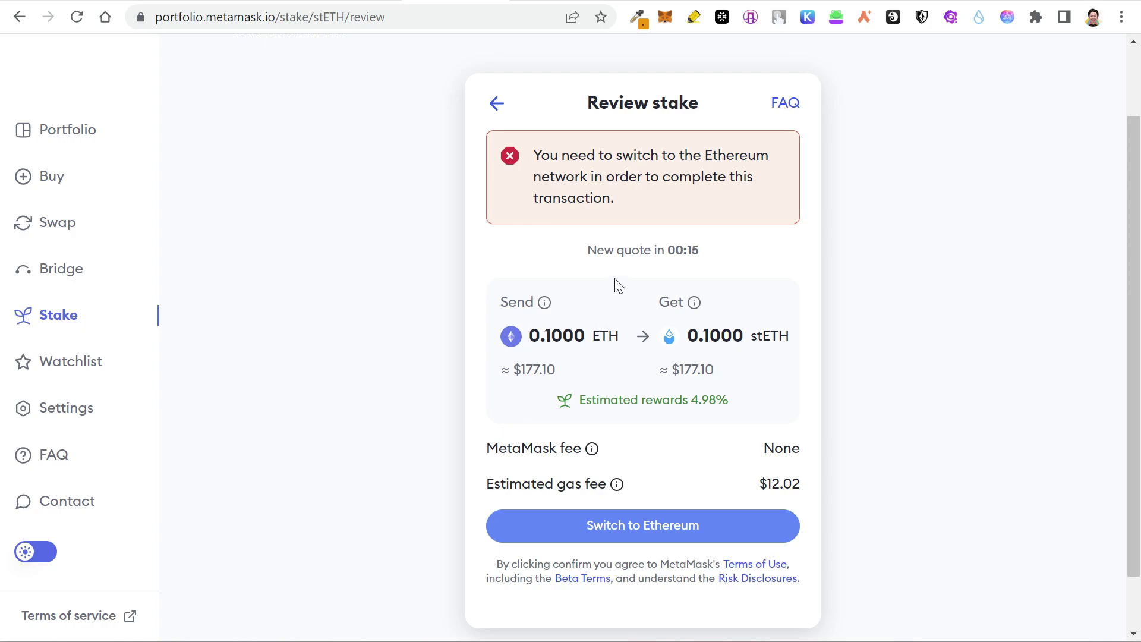
left_click(631, 520)
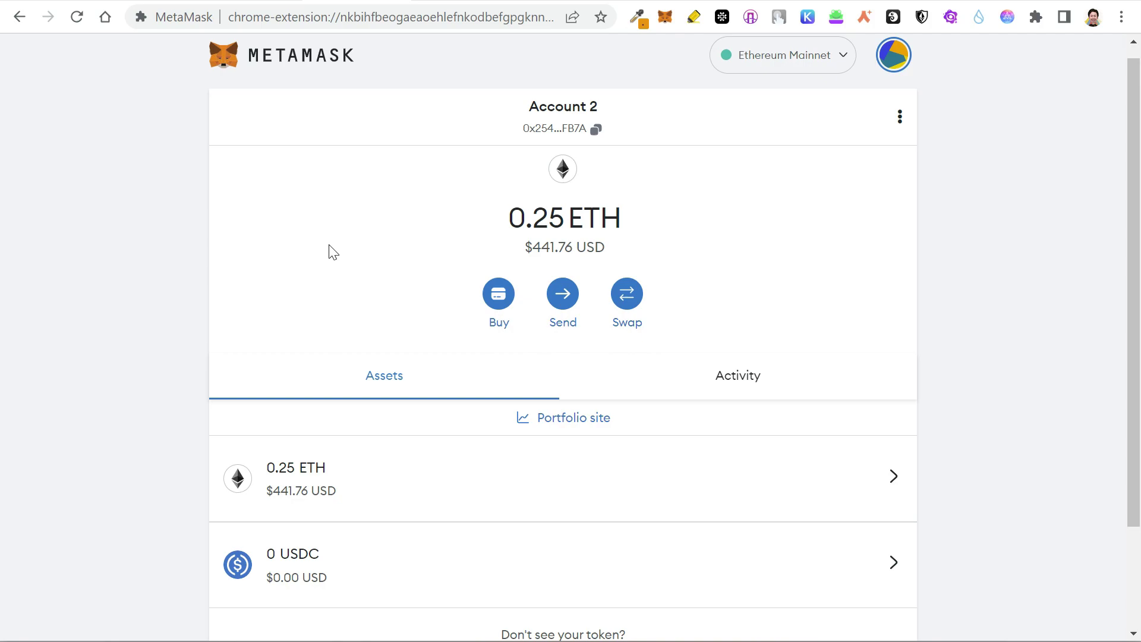
Step: Look over the wallet's Ethereum Mainnet assets alongside the Uniswap swap page, the stETH staking form and MetaMask's Twitter feed
key("ctrl+Tab")
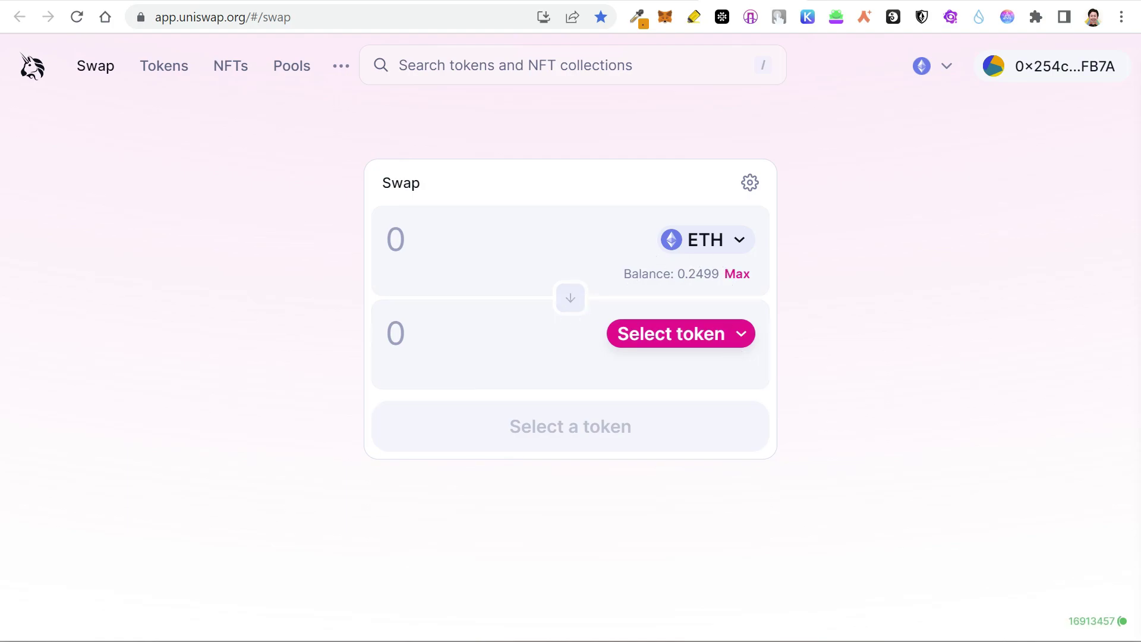
key("ctrl+shift+Tab")
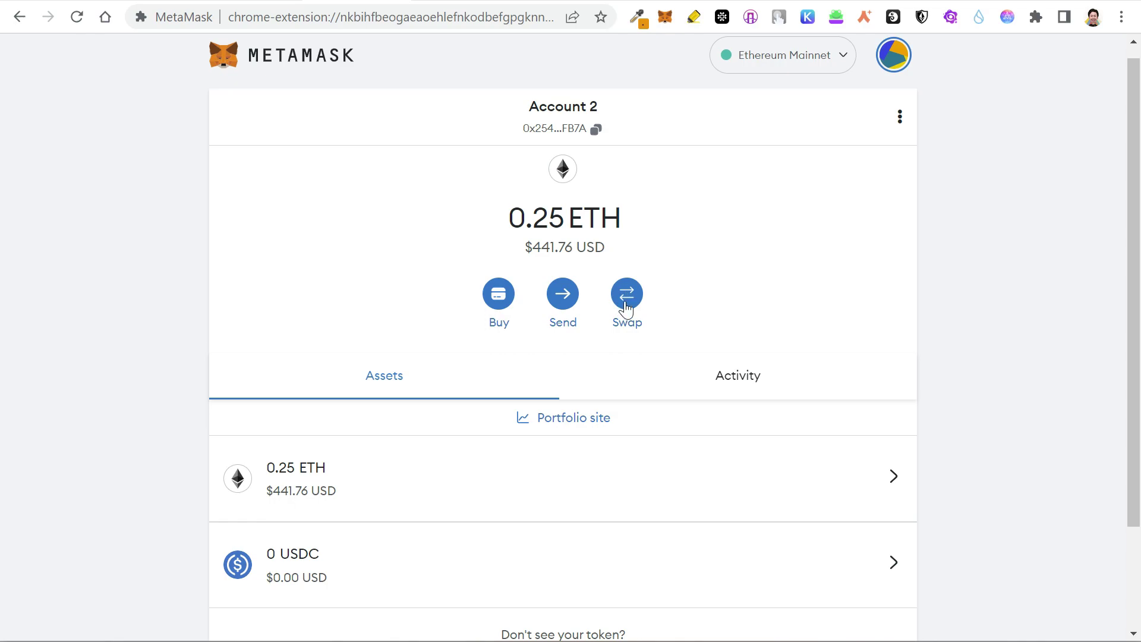
key("ctrl+shift+Tab")
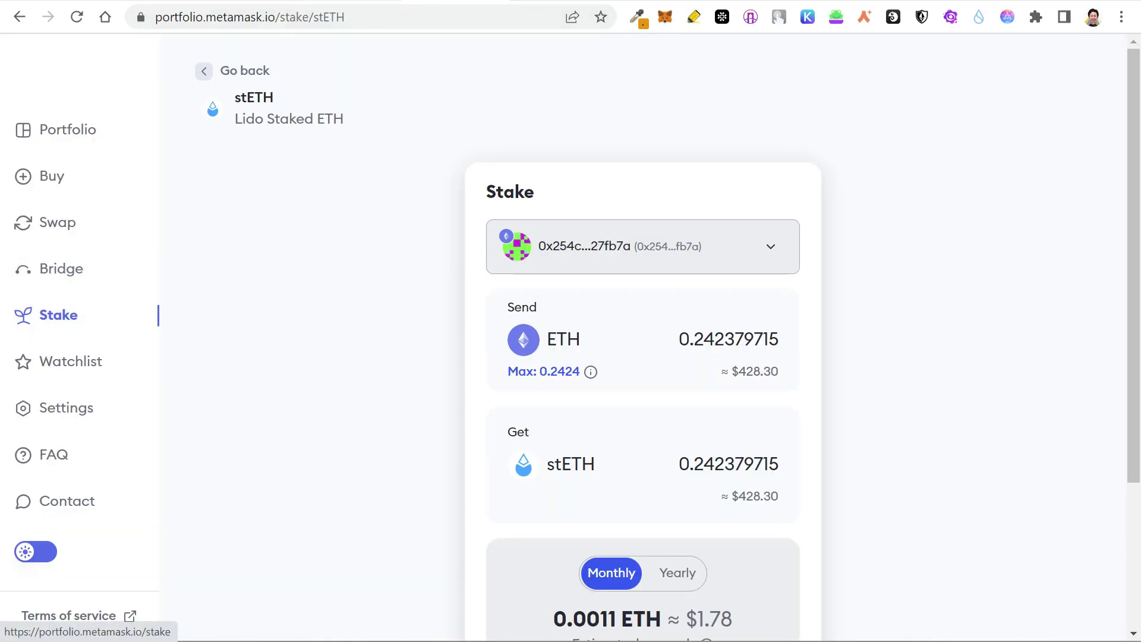
key("ctrl+Tab")
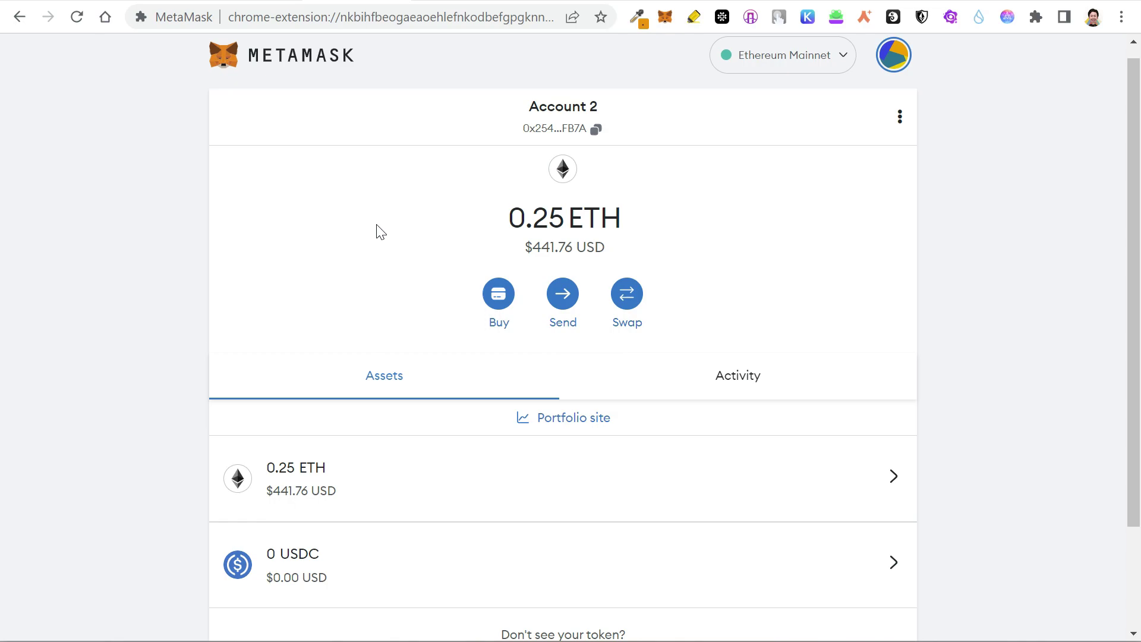
key("ctrl+Tab")
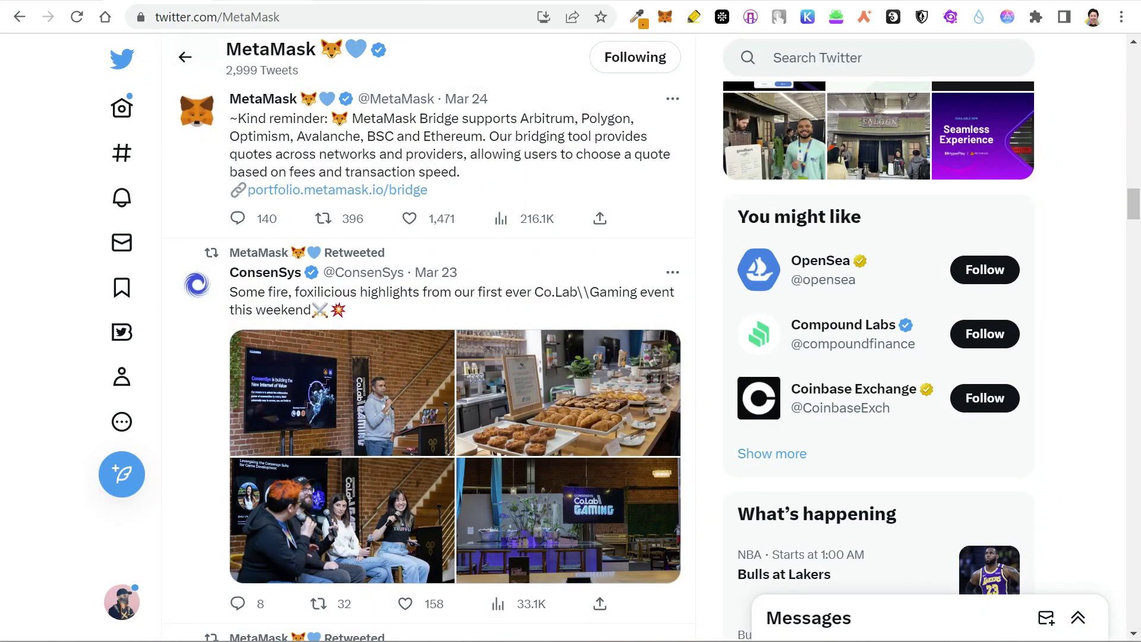
key("ctrl+Tab")
key("ctrl+Tab")
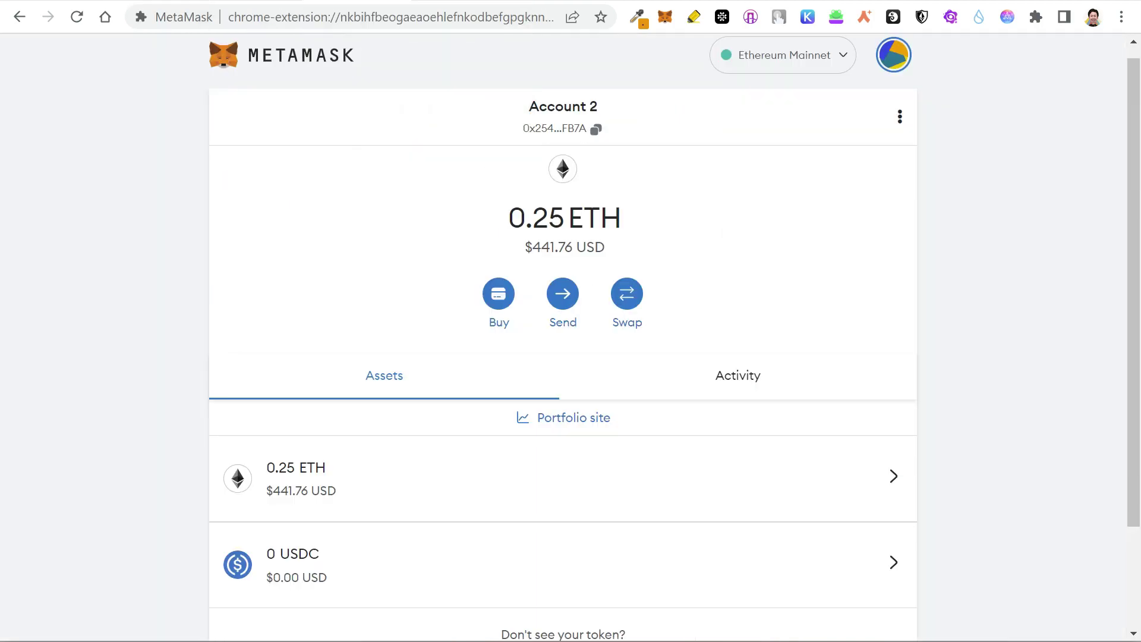